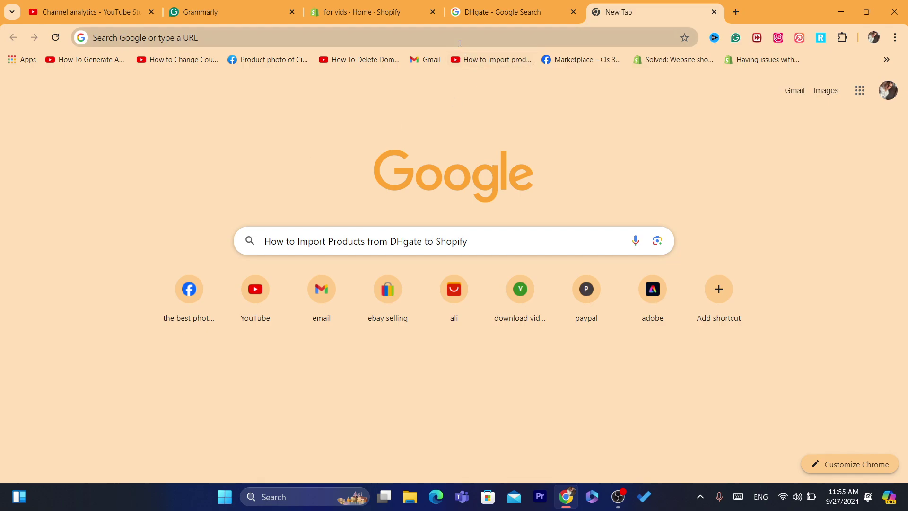
# Go to shopify.com through the 'sho' address suggestion and log in to the store admin.
pyautogui.click(460, 38)
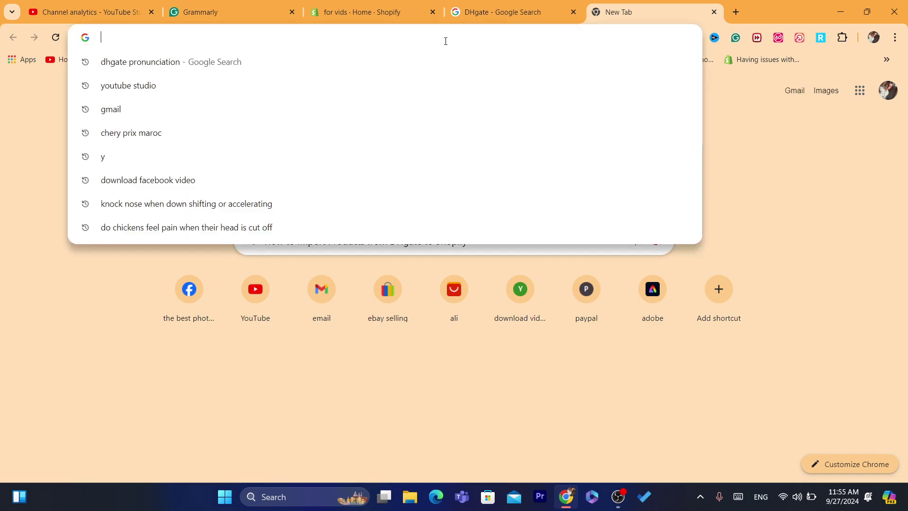
pyautogui.write('shopify.com')
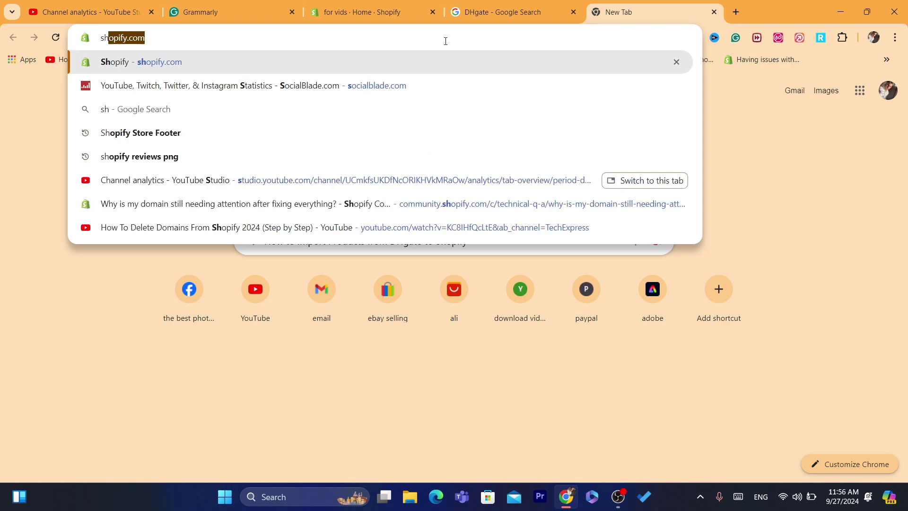
pyautogui.click(423, 64)
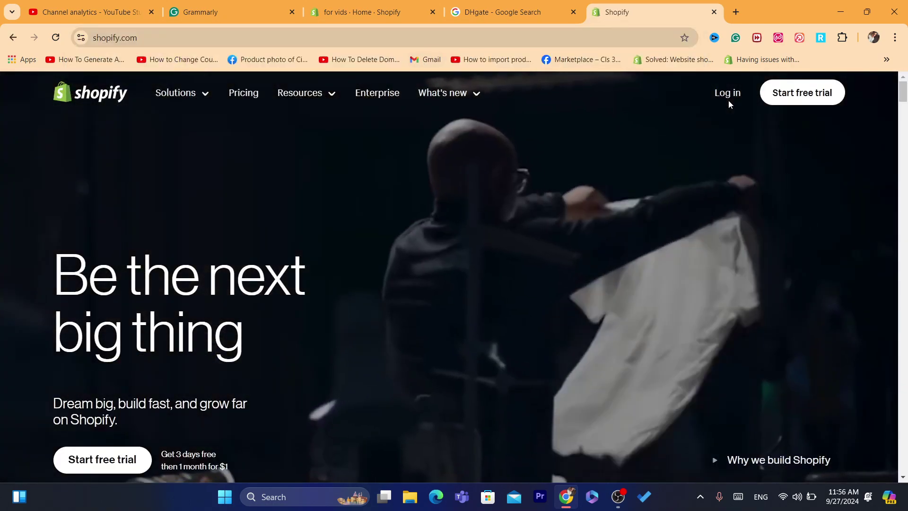
pyautogui.click(728, 101)
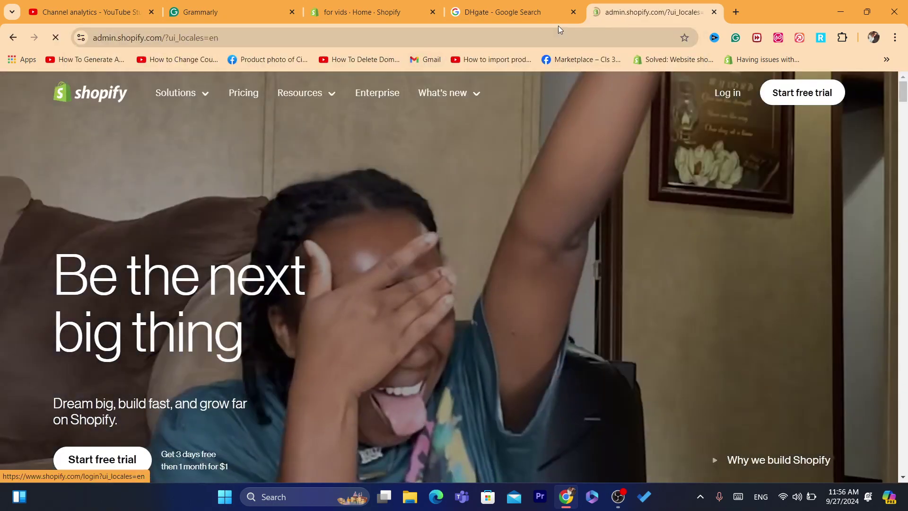
pyautogui.click(606, 34)
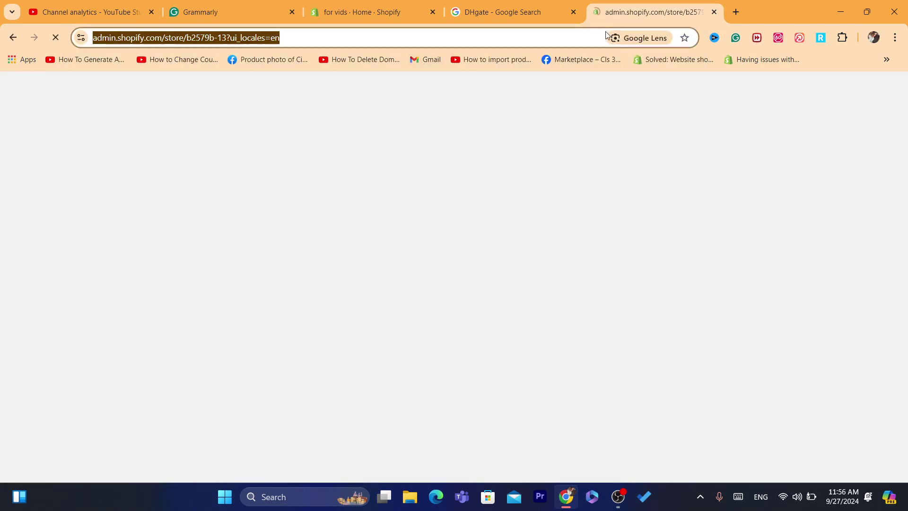
# Open Settings > Apps and sales channels in the Shopify admin to list the installed apps.
pyautogui.click(418, 32)
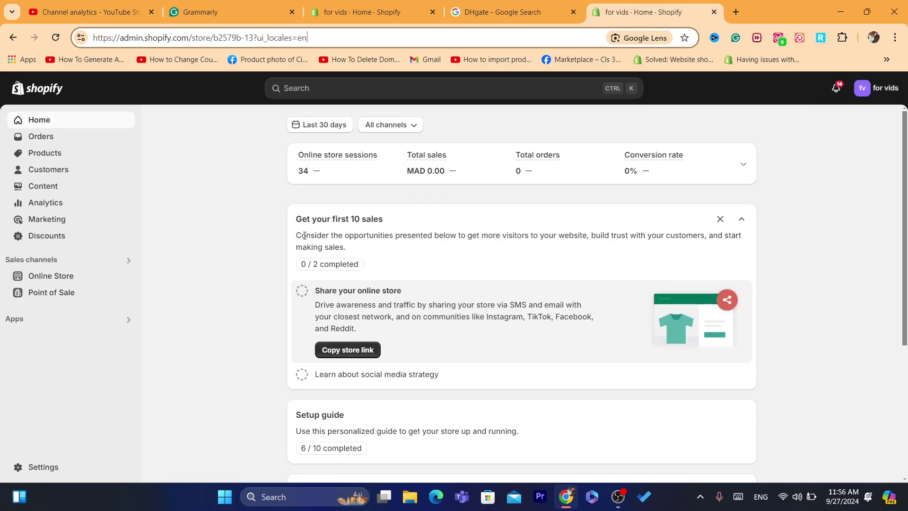
pyautogui.moveTo(291, 239); pyautogui.dragTo(363, 246)
pyautogui.click(364, 247)
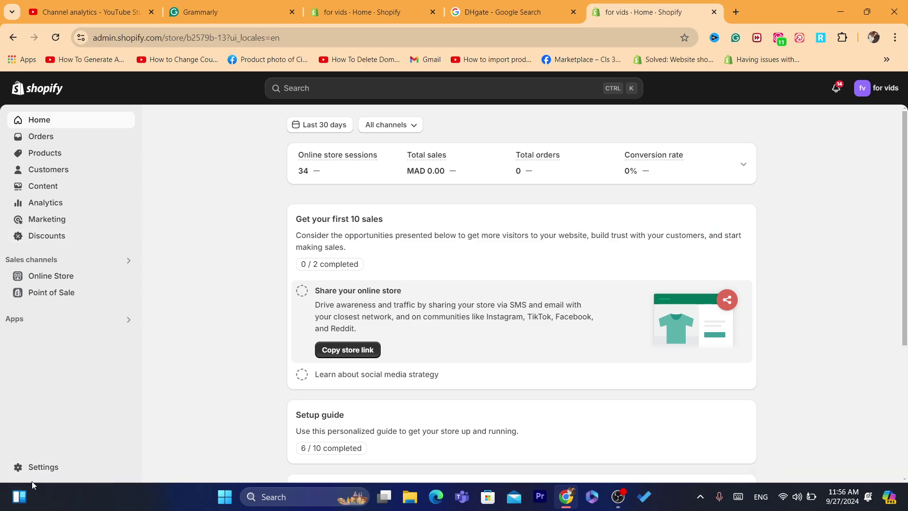
pyautogui.click(38, 467)
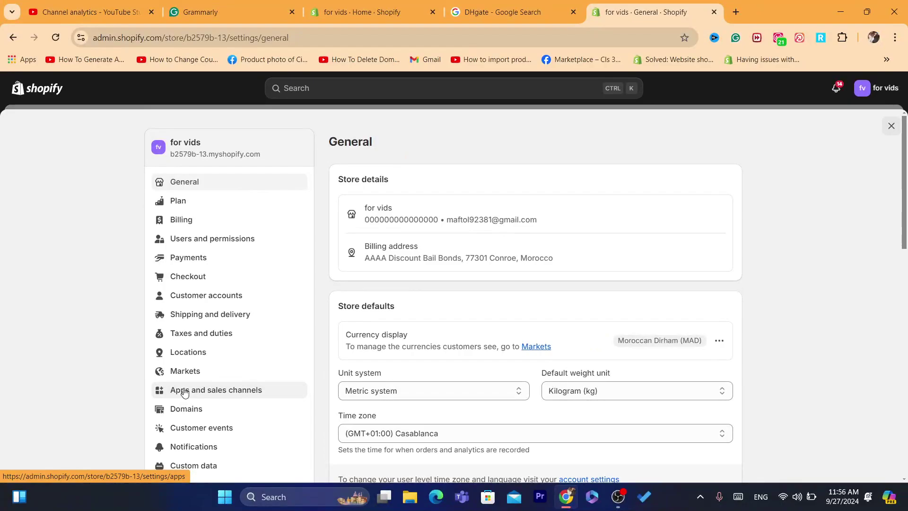
pyautogui.click(185, 391)
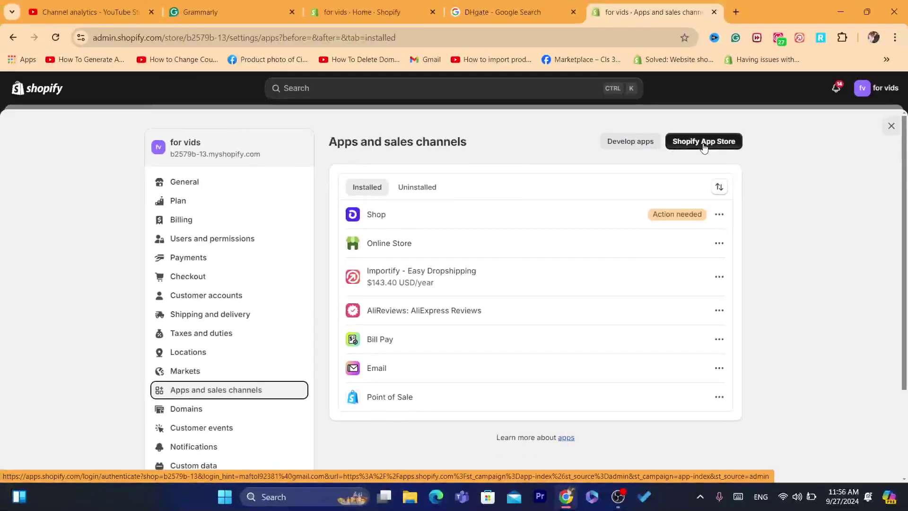
# Search the Shopify App Store for 'importify' and open the Importify – Easy Dropshipping listing.
pyautogui.click(704, 147)
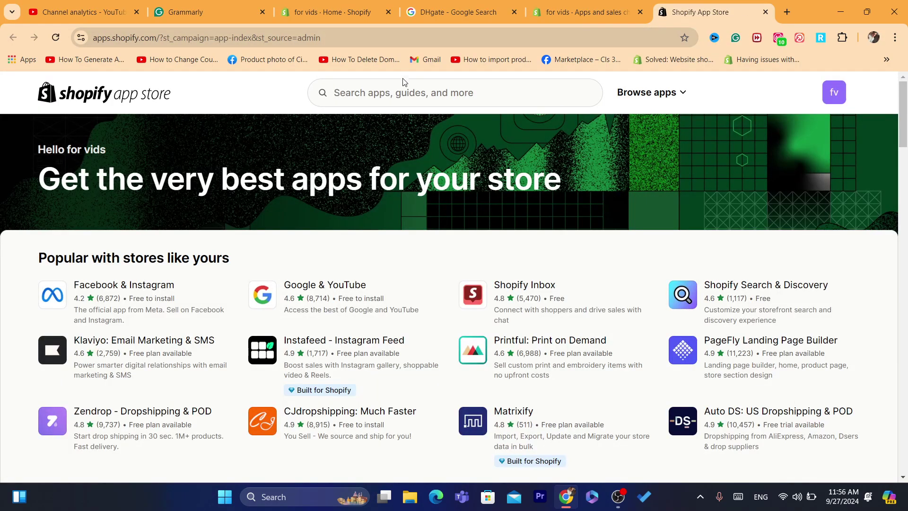
pyautogui.click(386, 97)
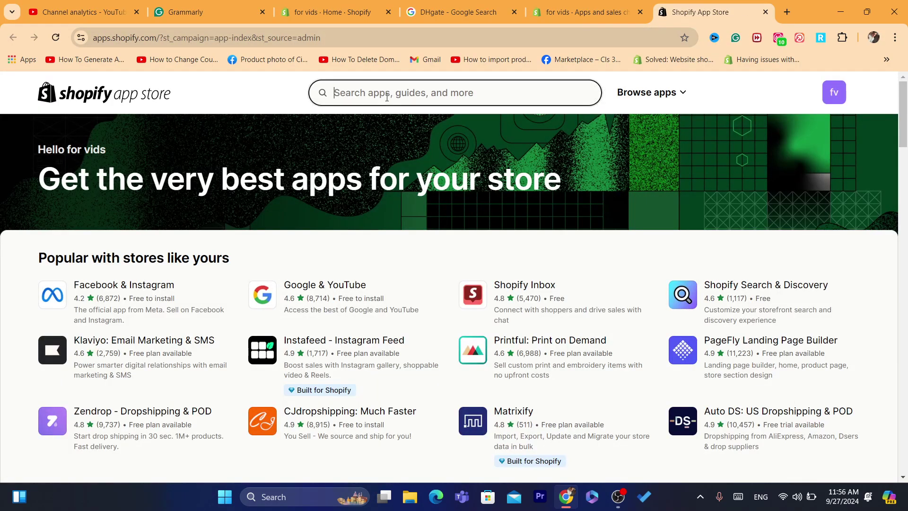
pyautogui.write('im')
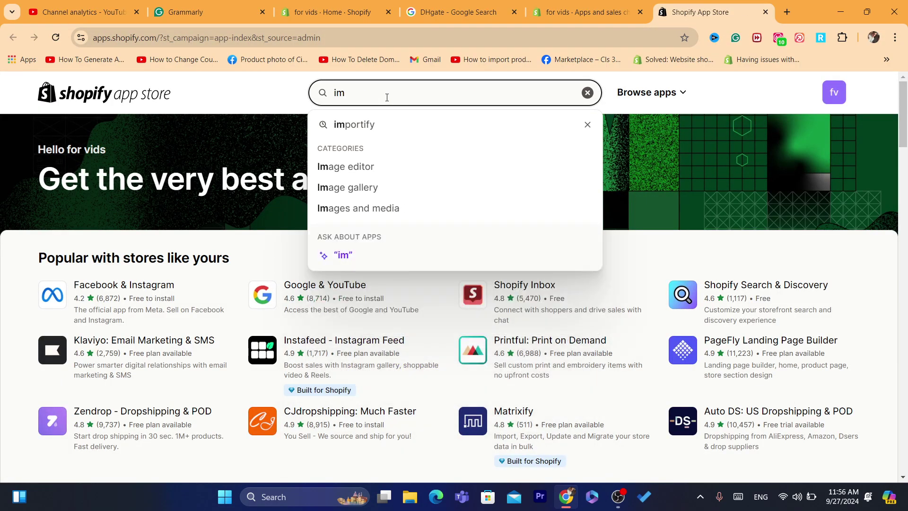
pyautogui.click(360, 126)
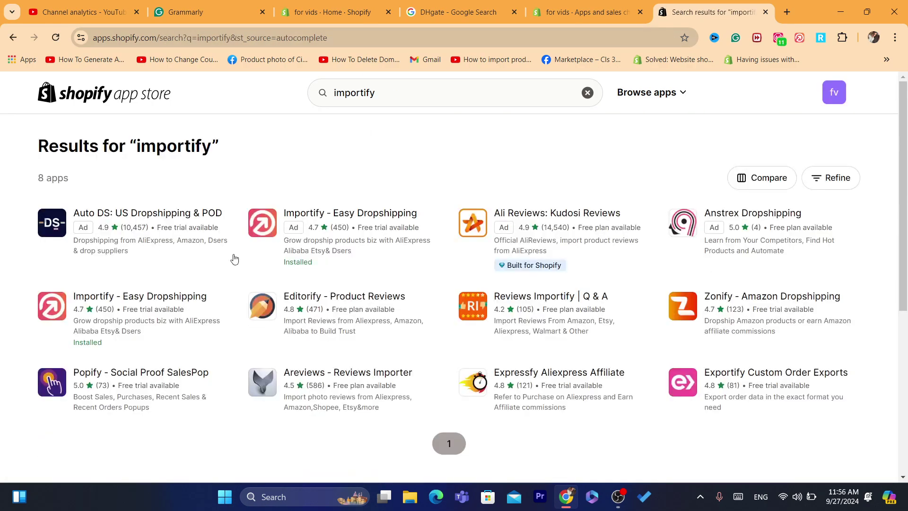
pyautogui.click(125, 296)
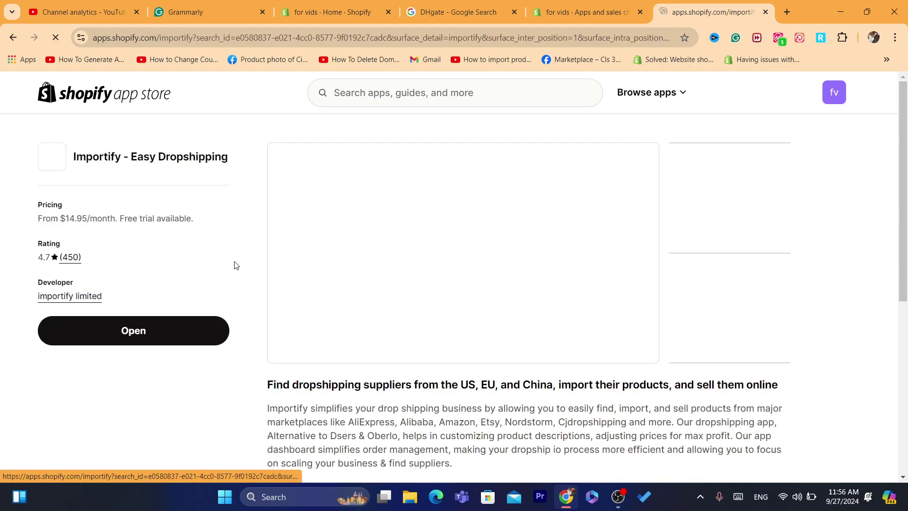
# Review Importify's pricing: $14.95 per month with a free trial available.
pyautogui.click(142, 328)
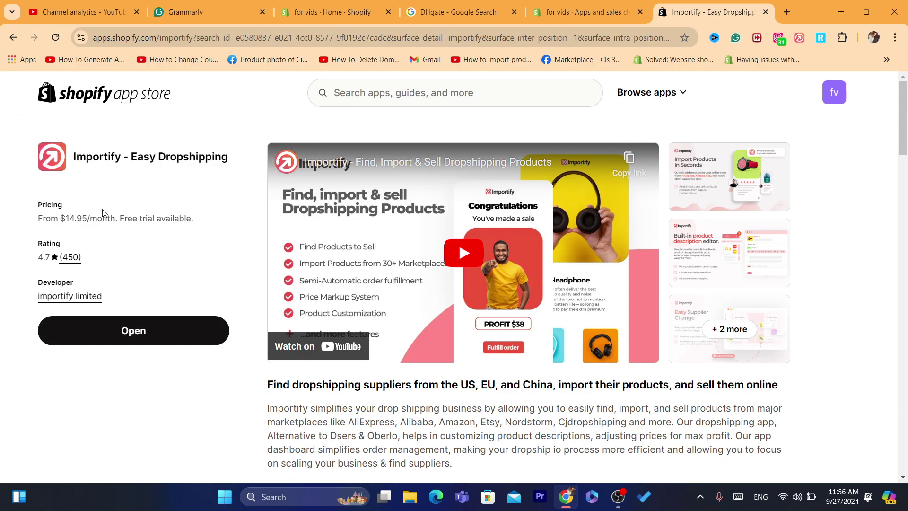
pyautogui.moveTo(119, 219); pyautogui.dragTo(192, 219)
pyautogui.click(192, 219)
pyautogui.moveTo(120, 219); pyautogui.dragTo(211, 222)
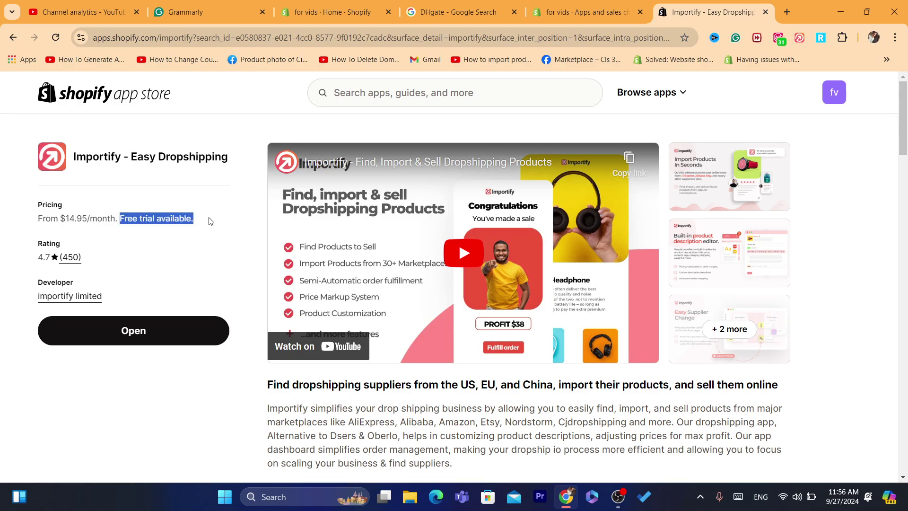
pyautogui.click(211, 221)
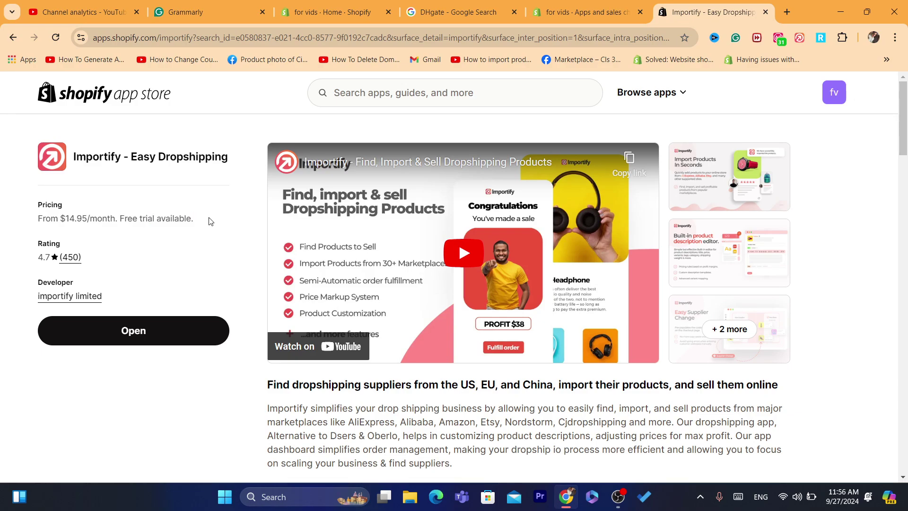
pyautogui.doubleClick(158, 216)
pyautogui.tripleClick(112, 226)
pyautogui.hotkey('ctrl', 'a')
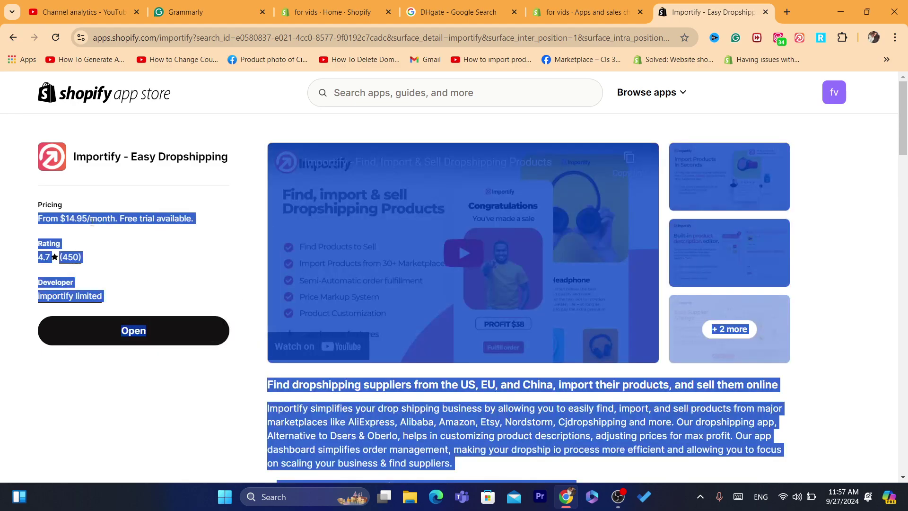
pyautogui.click(125, 214)
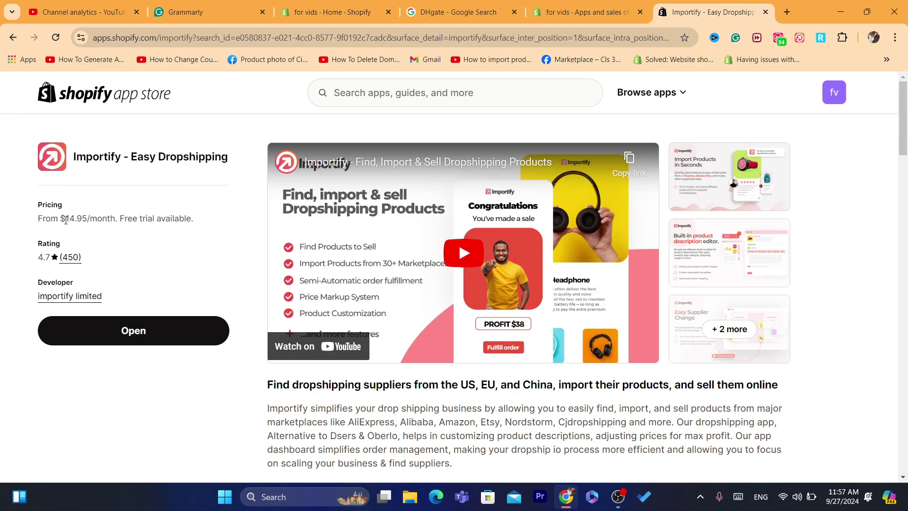
pyautogui.moveTo(56, 216); pyautogui.dragTo(93, 215)
pyautogui.click(116, 217)
pyautogui.tripleClick(141, 218)
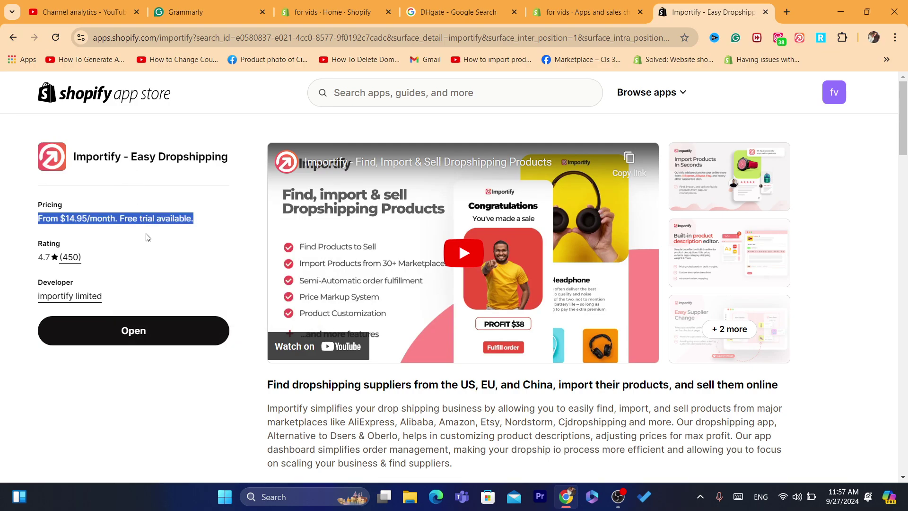
pyautogui.click(147, 237)
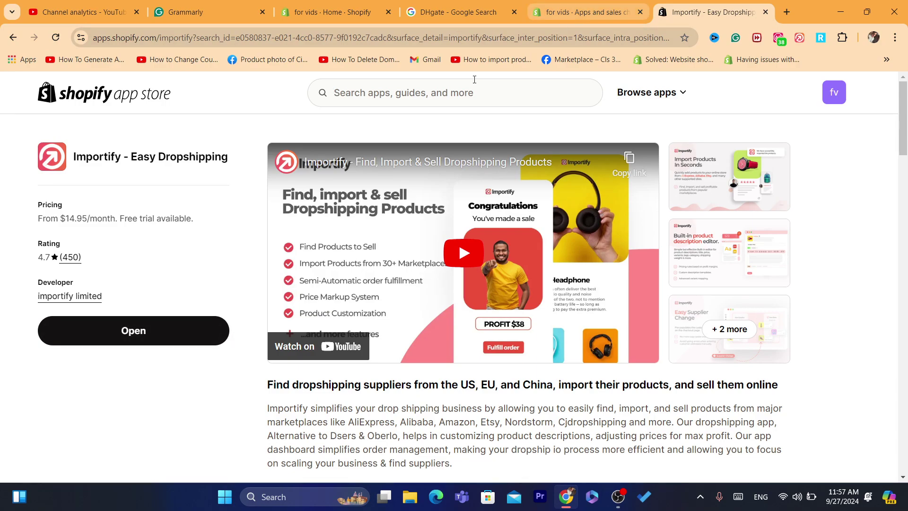
# From the store's installed apps list, open Importify's details and launch the app.
pyautogui.click(586, 12)
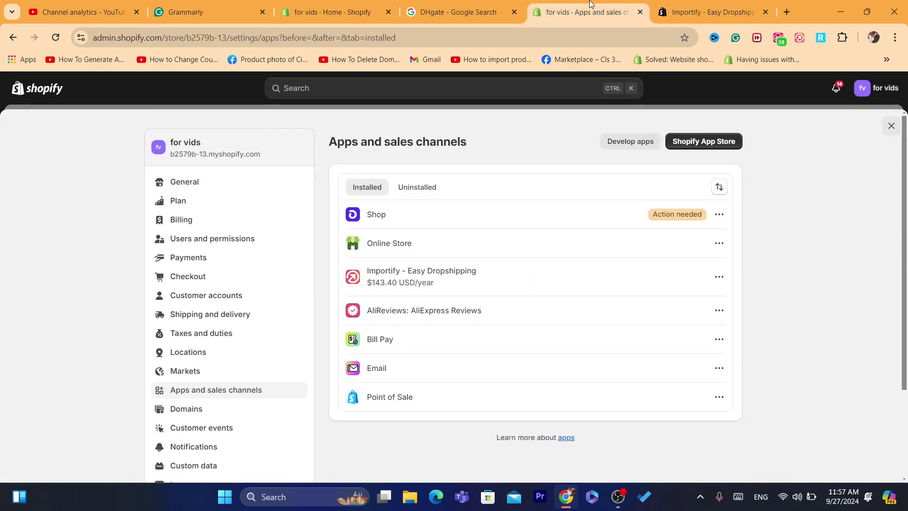
pyautogui.click(398, 283)
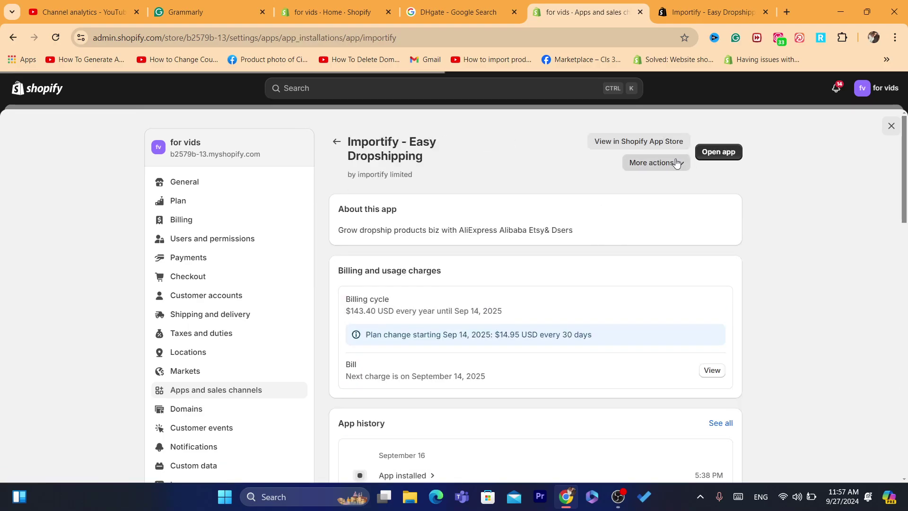
pyautogui.click(724, 151)
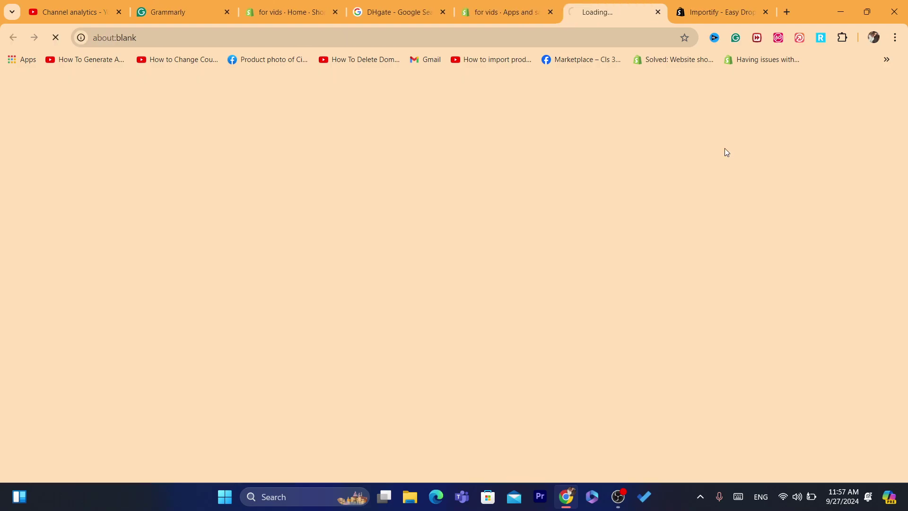
# Select the Importify tab's address and some page text, then clear the selection.
pyautogui.click(632, 32)
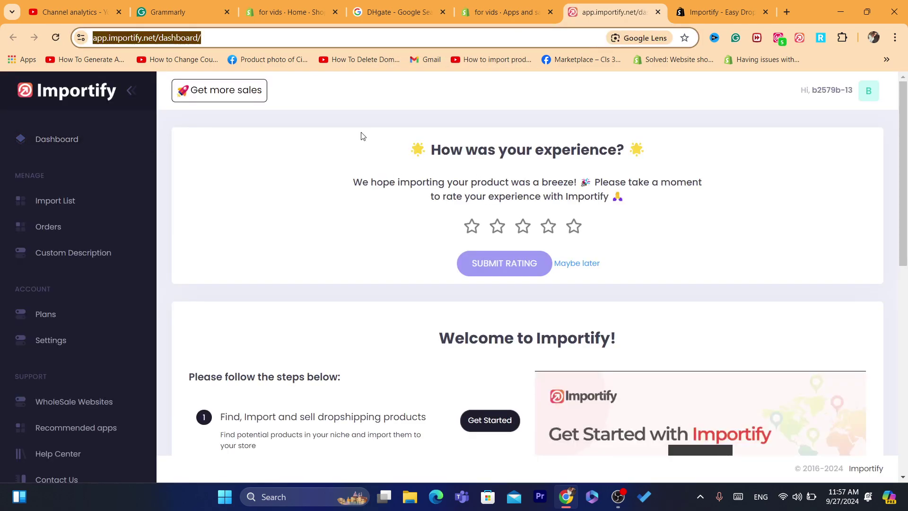
pyautogui.click(304, 35)
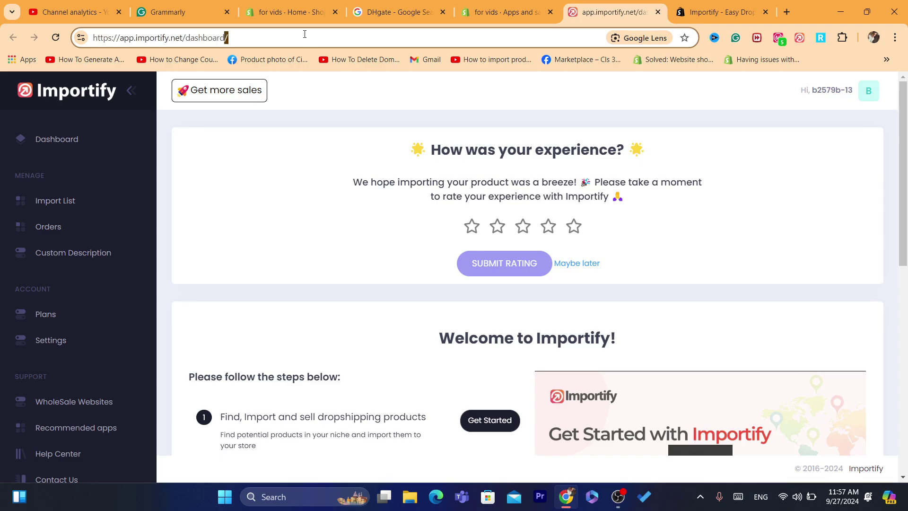
pyautogui.doubleClick(304, 34)
pyautogui.tripleClick(359, 176)
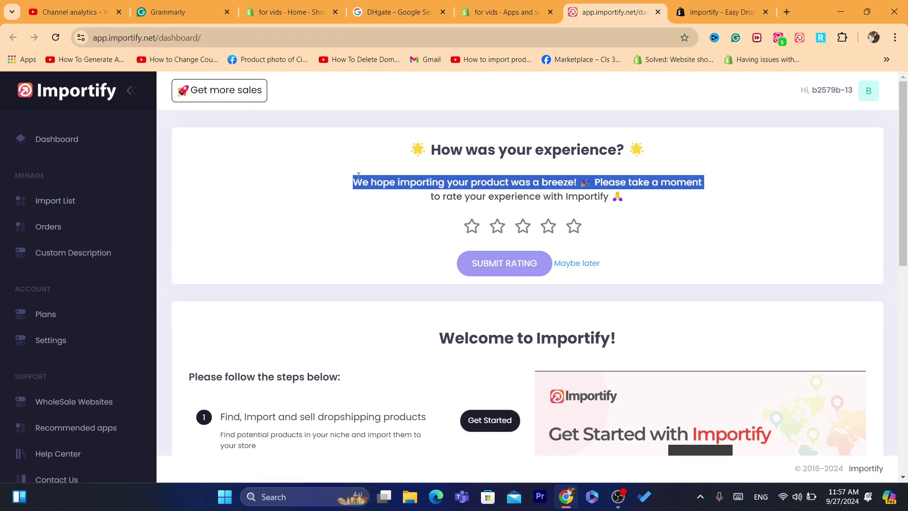
pyautogui.click(394, 187)
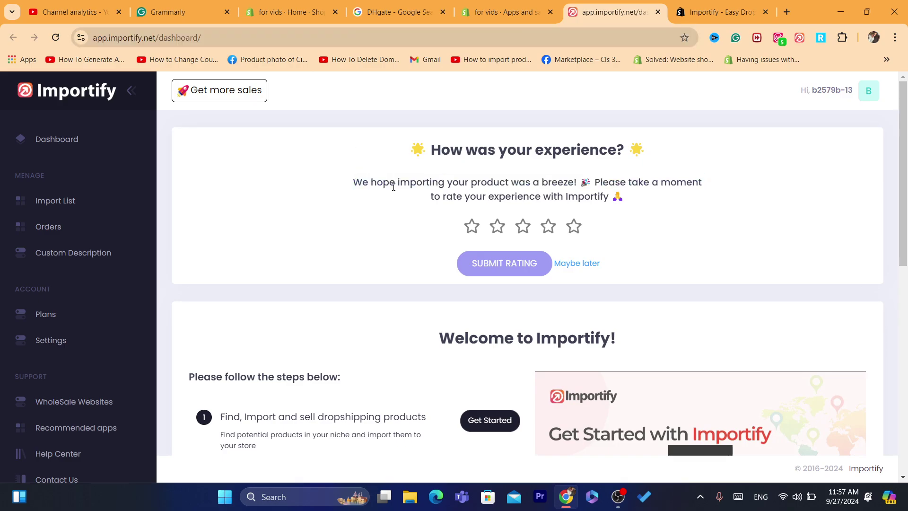
# Reload the Importify Dashboard home, scroll through it, and return to the App Store listing tab.
pyautogui.click(68, 138)
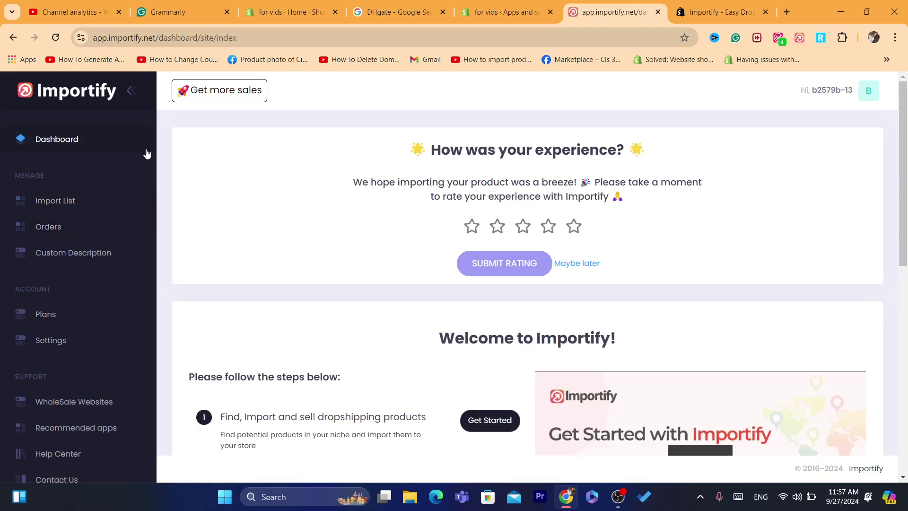
pyautogui.scroll(-2, 907, 116)
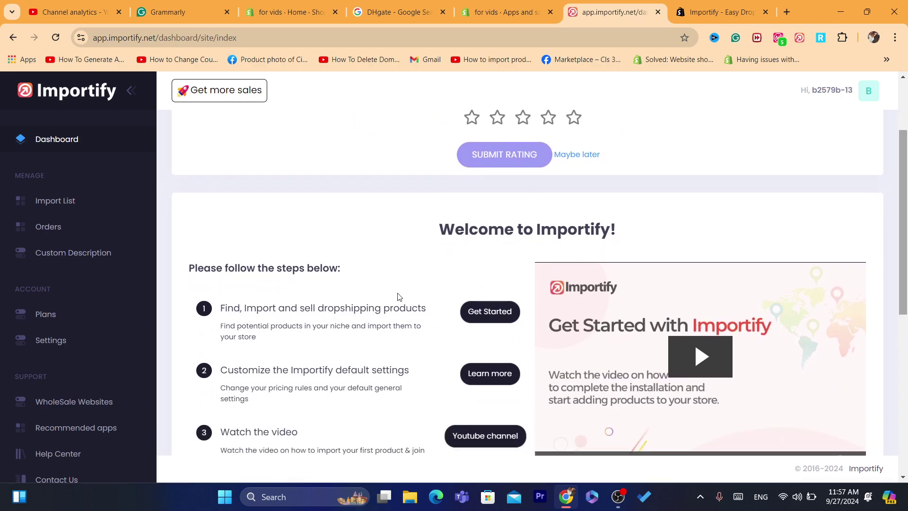
pyautogui.scroll(-4, 906, 263)
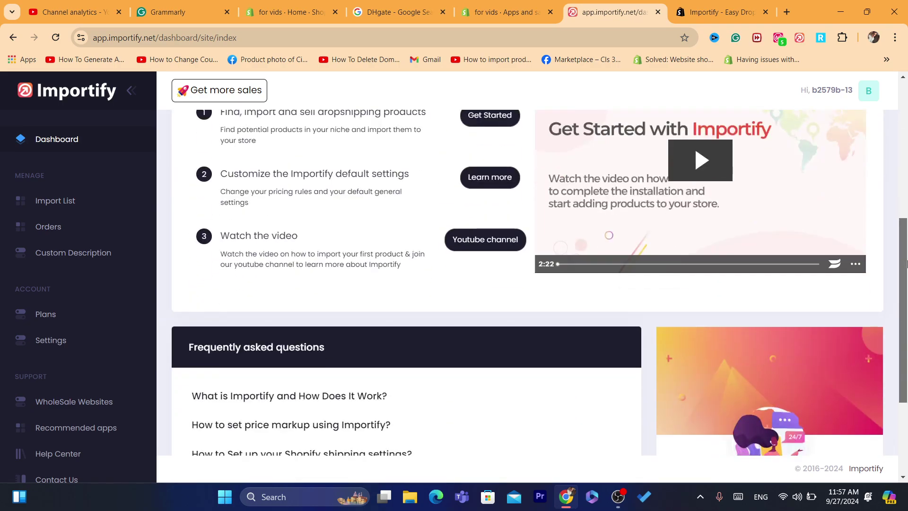
pyautogui.scroll(6, 907, 263)
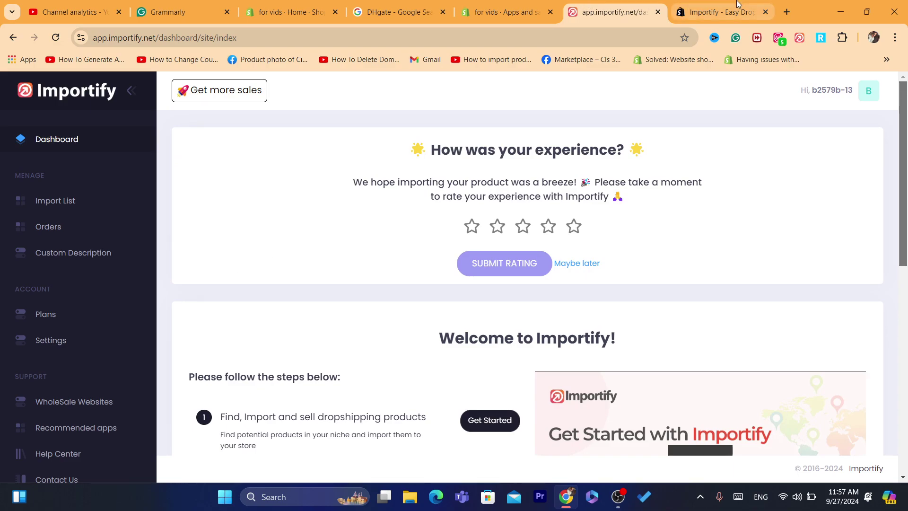
pyautogui.click(719, 12)
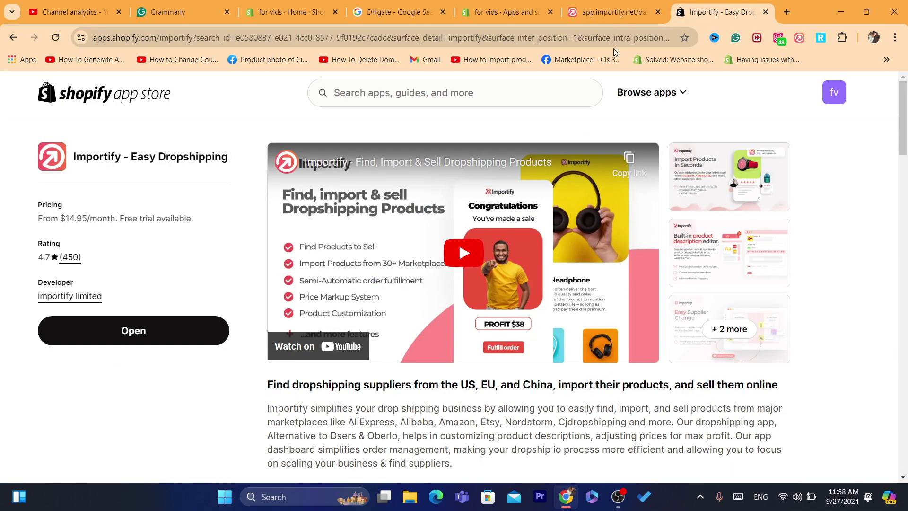
# Search 'importify extension' and open the Importify - Product Importer page on the Chrome Web Store.
pyautogui.click(584, 38)
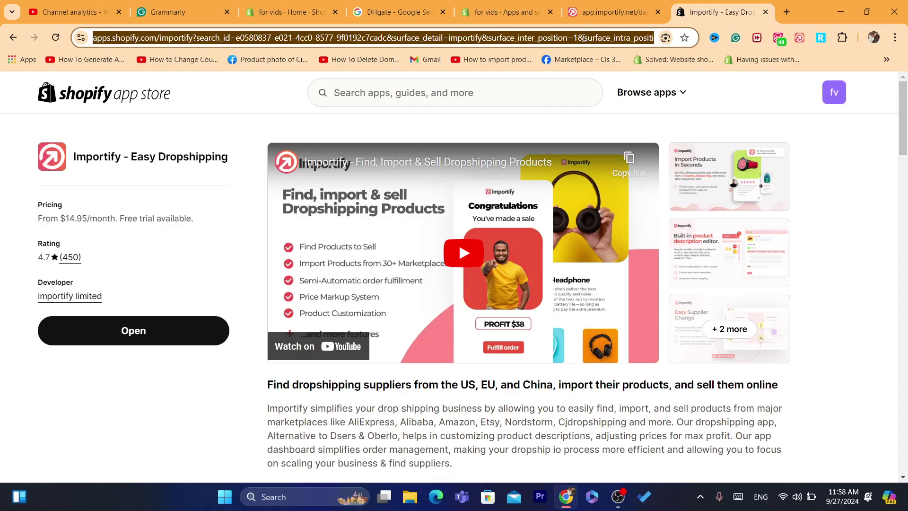
pyautogui.write('imp')
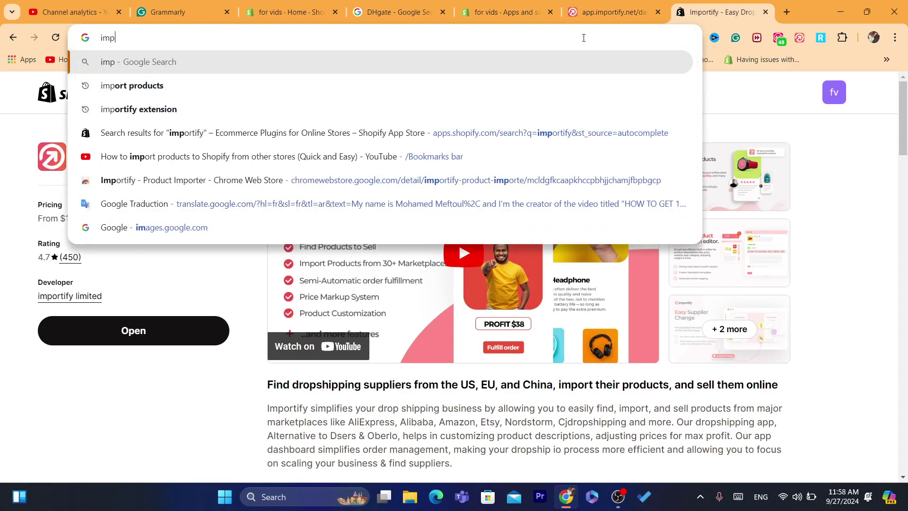
pyautogui.write('ortify extension')
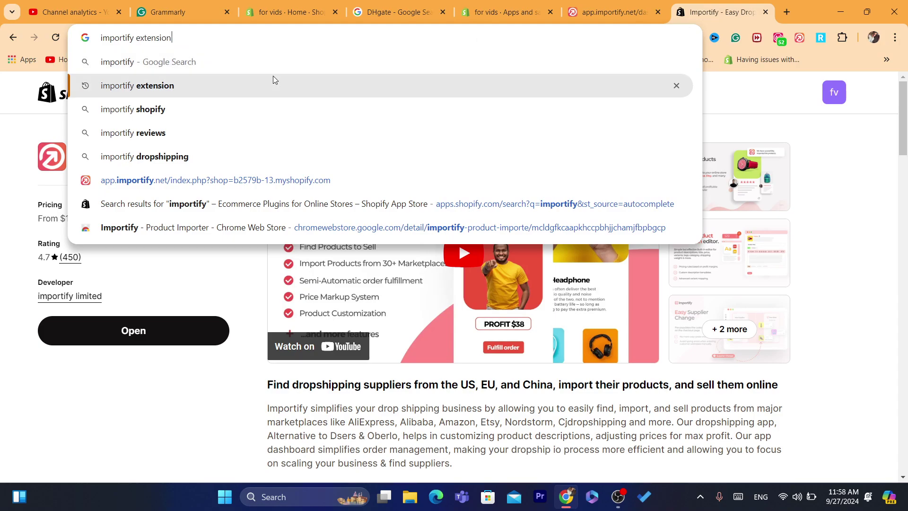
pyautogui.click(274, 79)
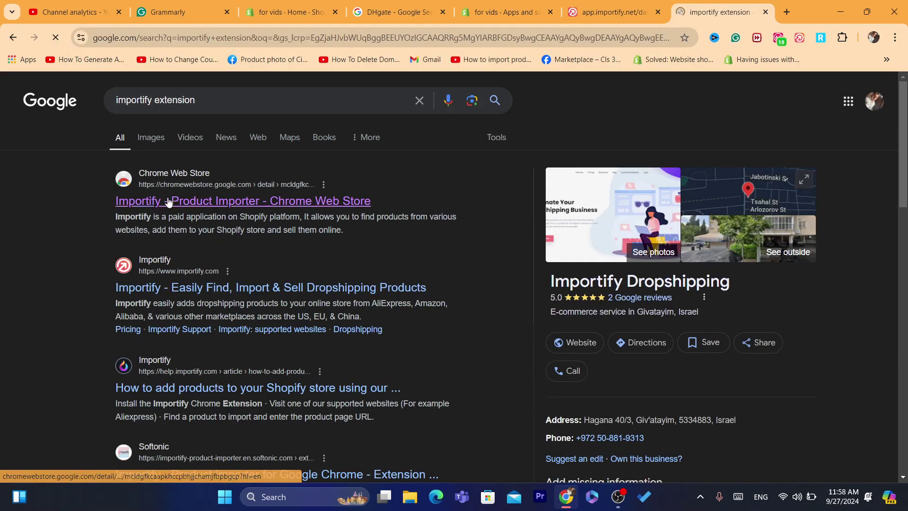
pyautogui.click(173, 200)
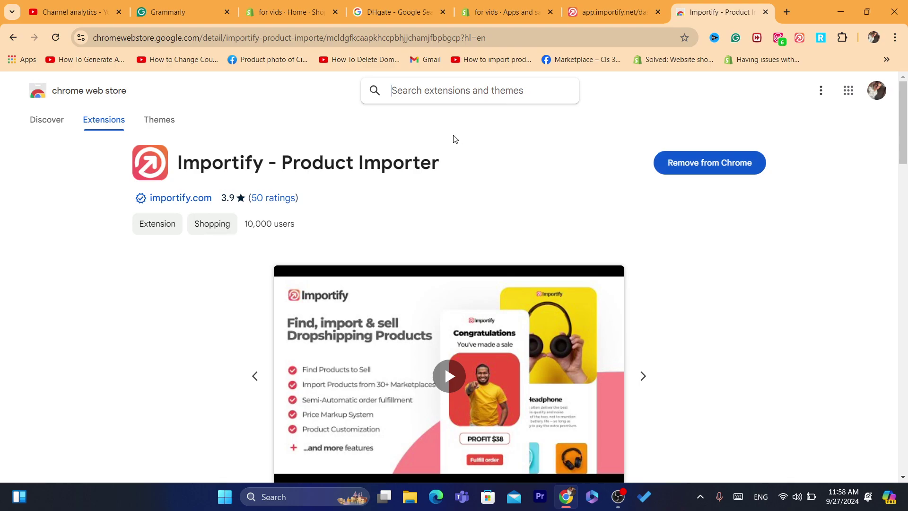
# Unpin and re-pin Importify - Product Importer in Chrome's Extensions panel, then close the panel.
pyautogui.click(843, 39)
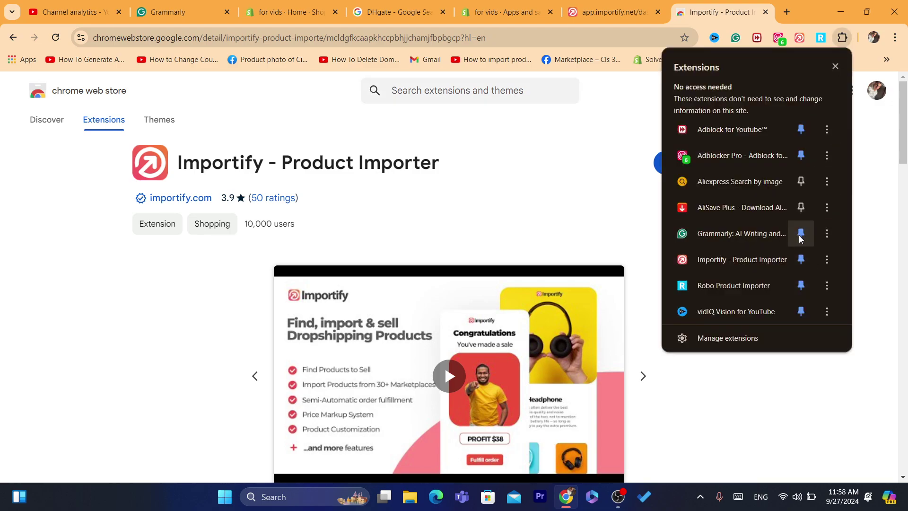
pyautogui.click(801, 260)
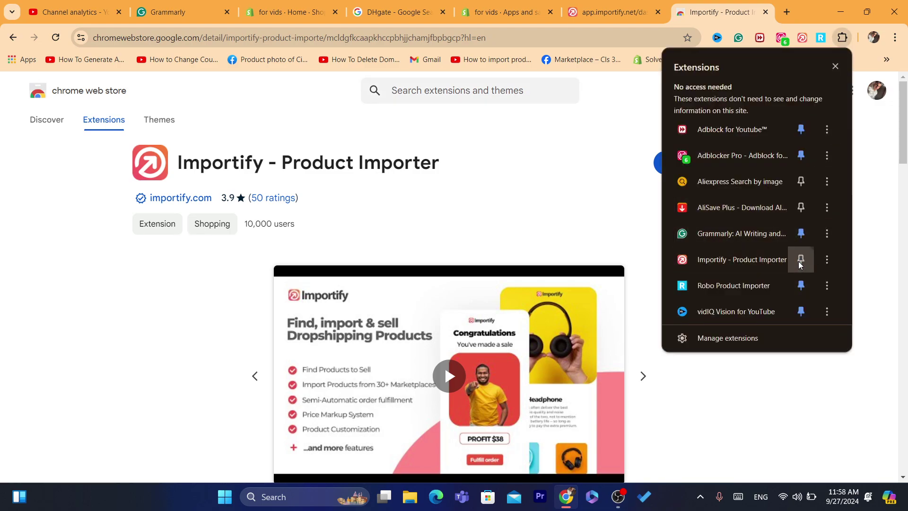
pyautogui.click(802, 262)
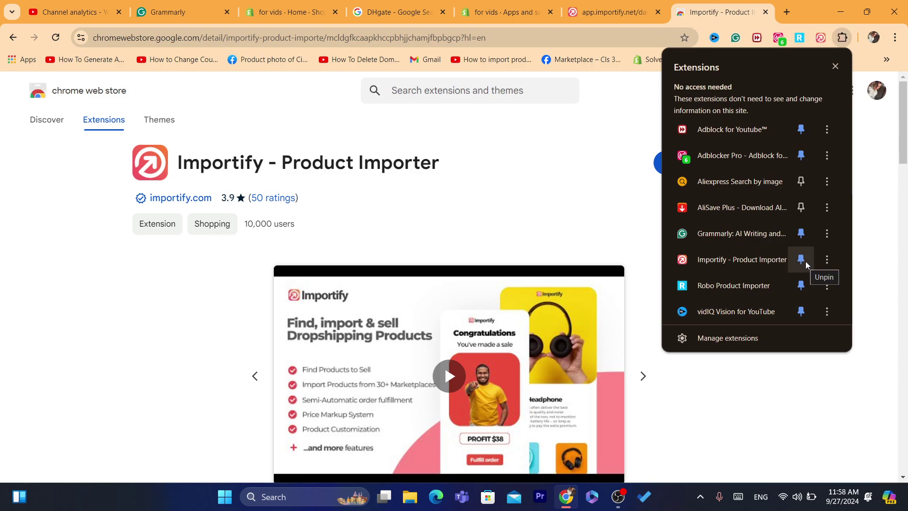
pyautogui.click(594, 218)
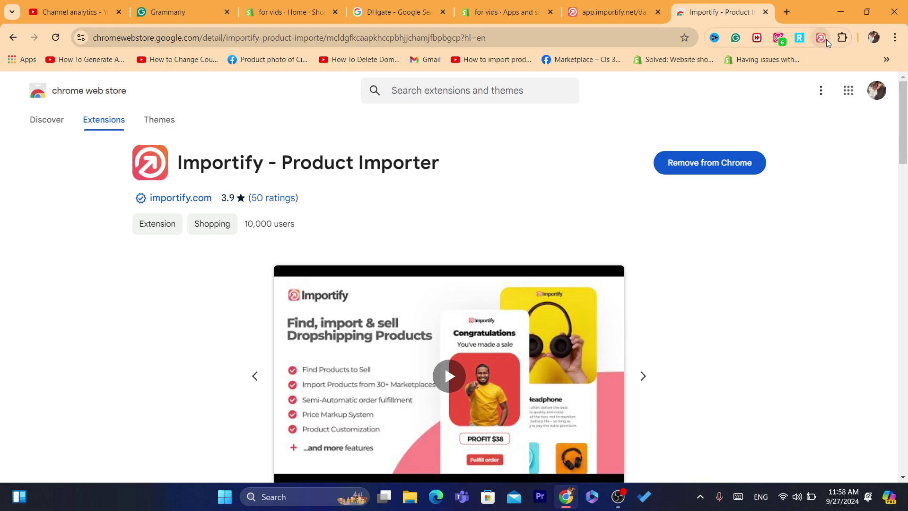
# Open the DHgate homepage and dismiss the coupon prize wheel and $60 coupon popup.
pyautogui.click(614, 5)
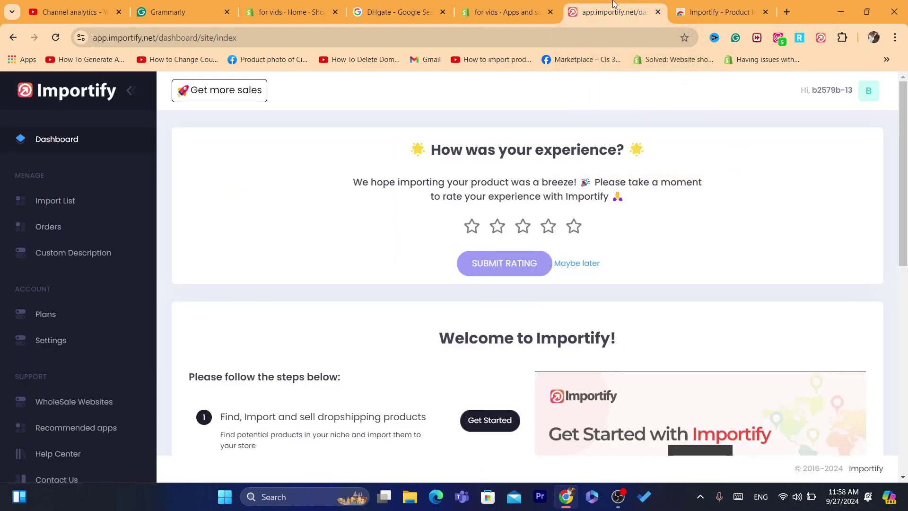
pyautogui.click(384, 5)
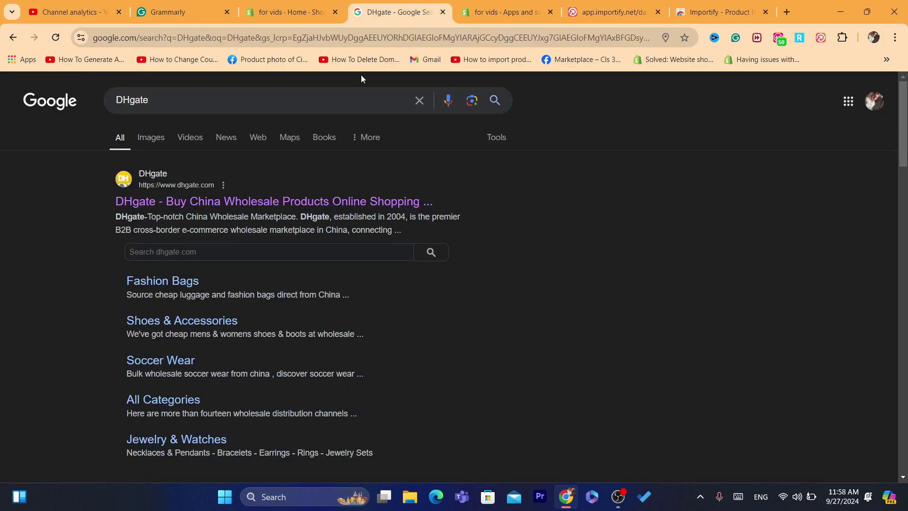
pyautogui.click(297, 206)
pyautogui.click(405, 37)
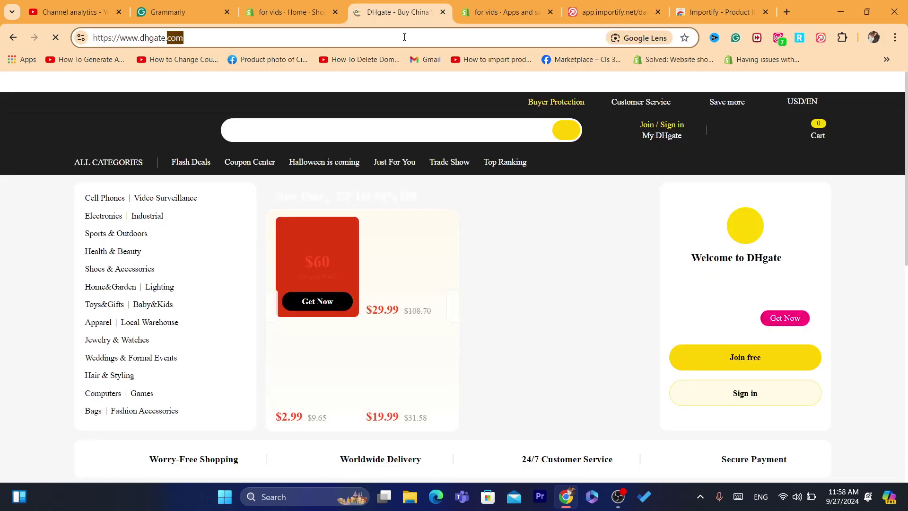
pyautogui.moveTo(905, 156); pyautogui.dragTo(907, 233)
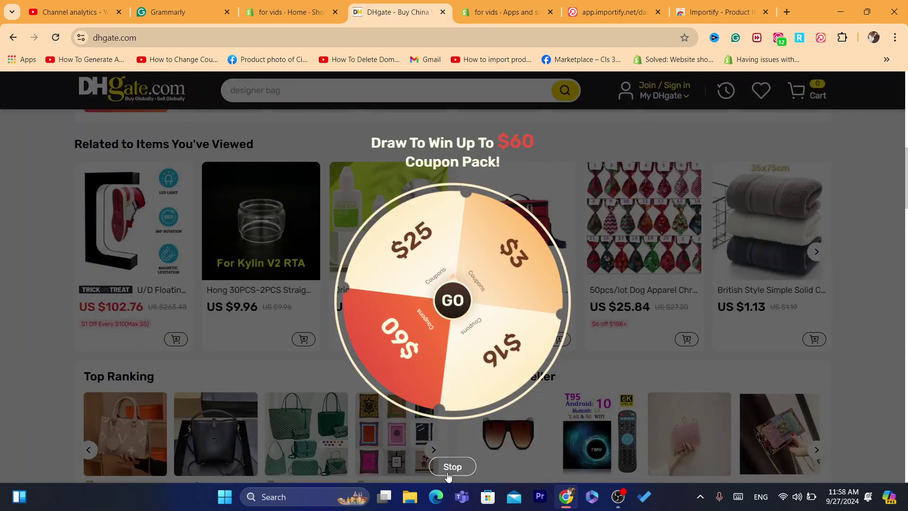
pyautogui.click(448, 470)
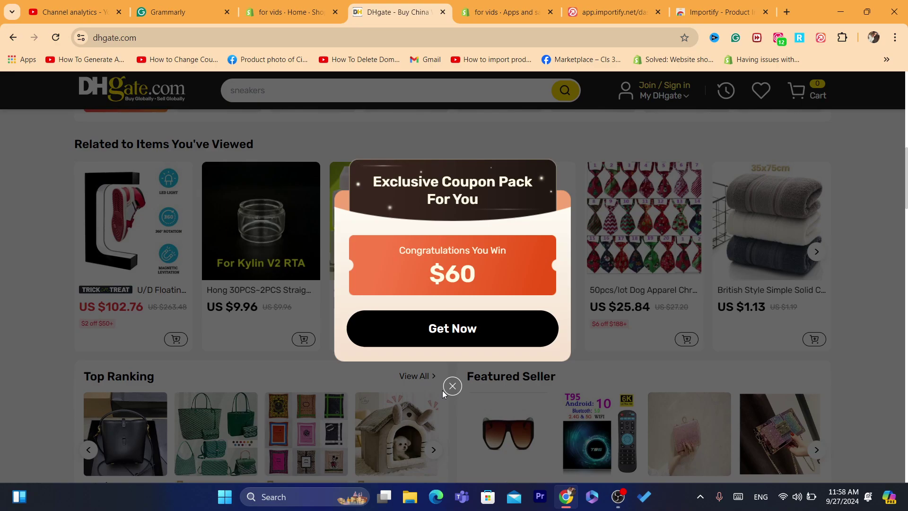
pyautogui.click(452, 386)
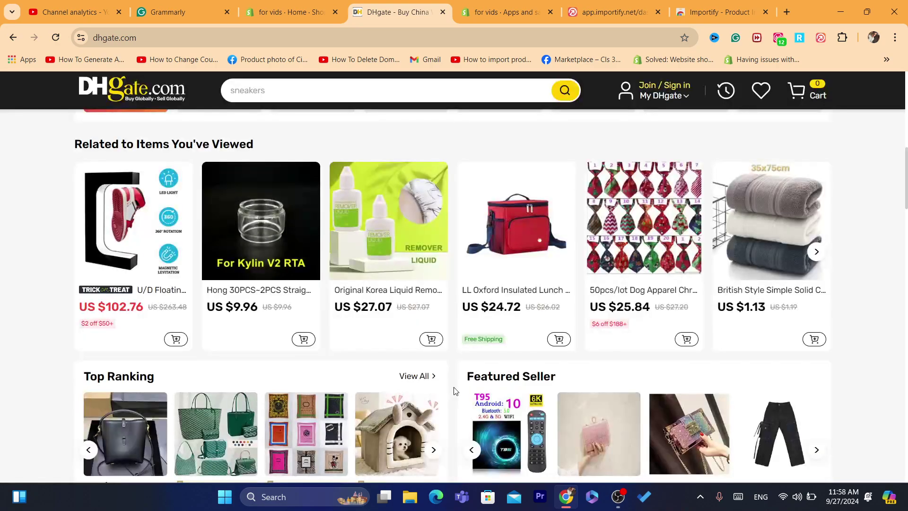
# Search DHgate for 'makeup' and open the double-zipper travel toiletry bag listing.
pyautogui.click(433, 86)
pyautogui.write('s')
pyautogui.press('BackSpace')
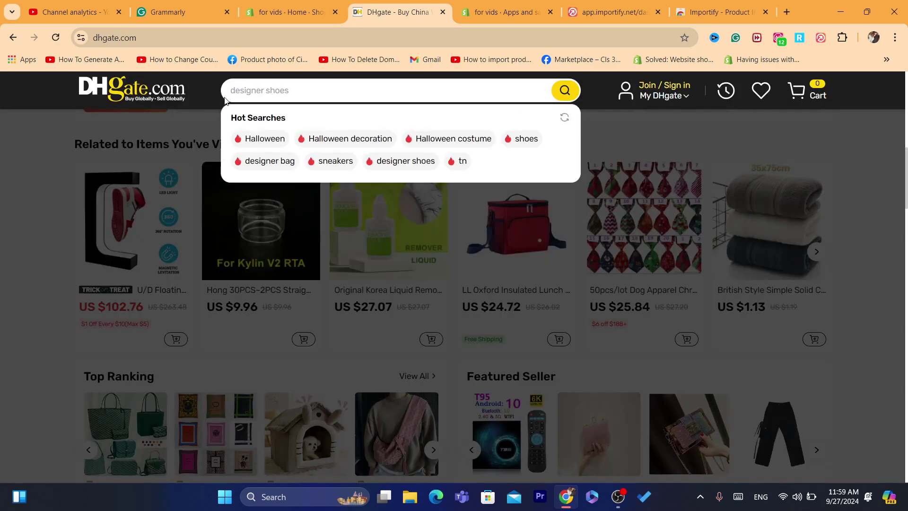
pyautogui.write('makeup')
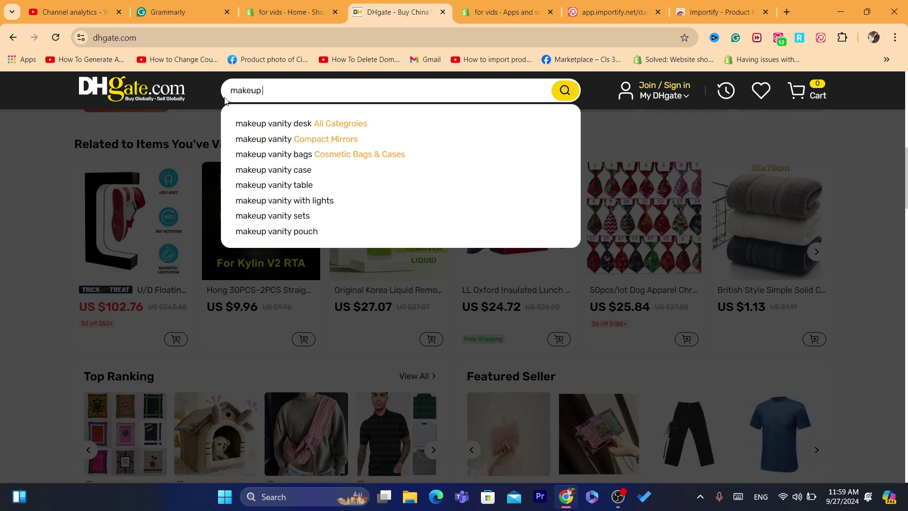
pyautogui.press('Return')
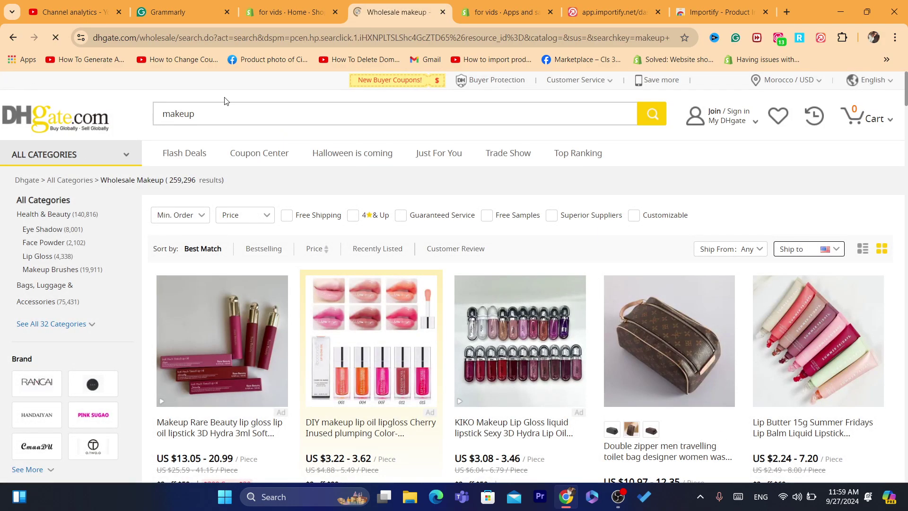
pyautogui.click(643, 338)
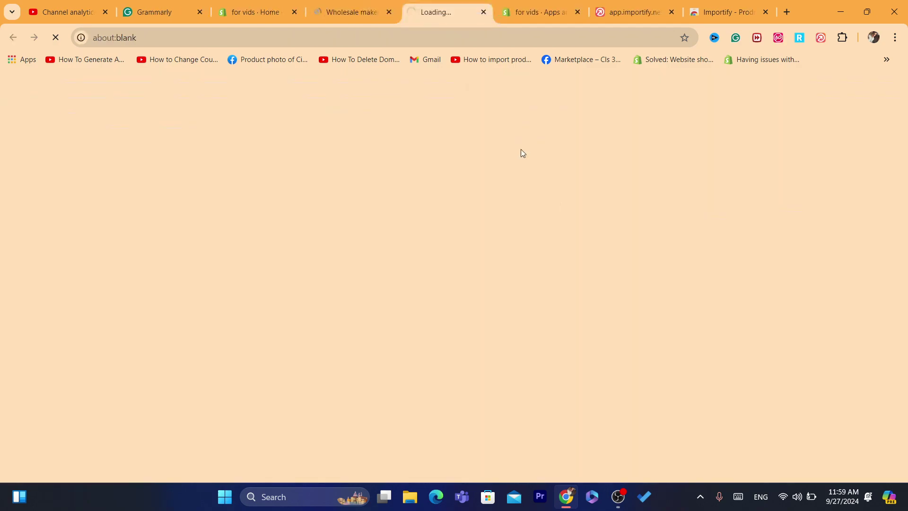
pyautogui.click(448, 46)
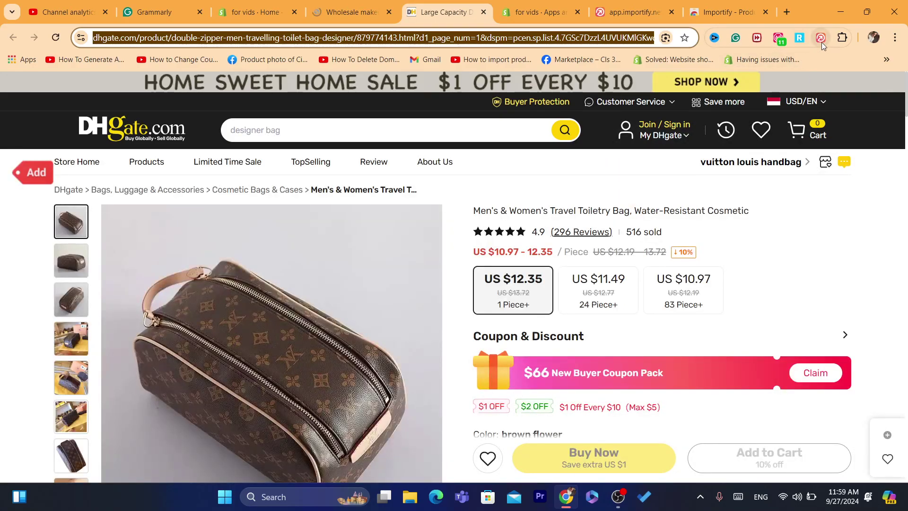
# Start an Importify import of the toiletry bag and view its product description.
pyautogui.click(822, 42)
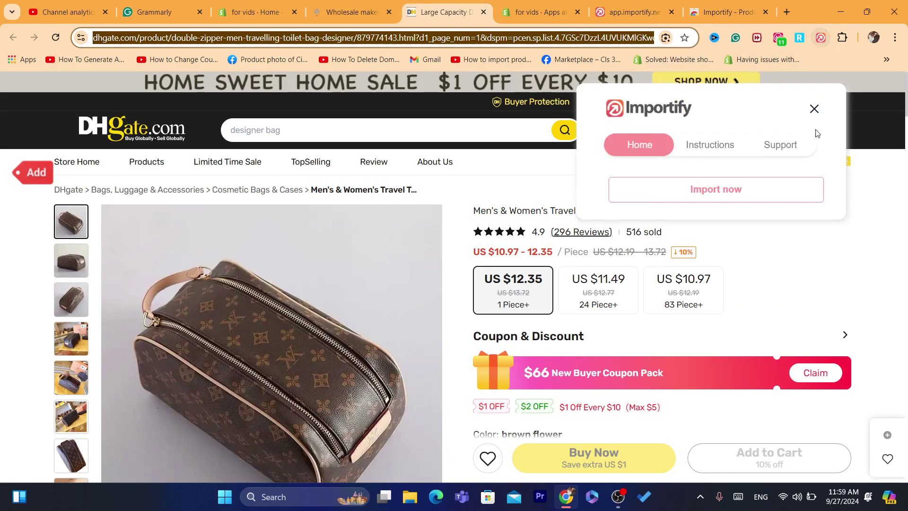
pyautogui.click(719, 196)
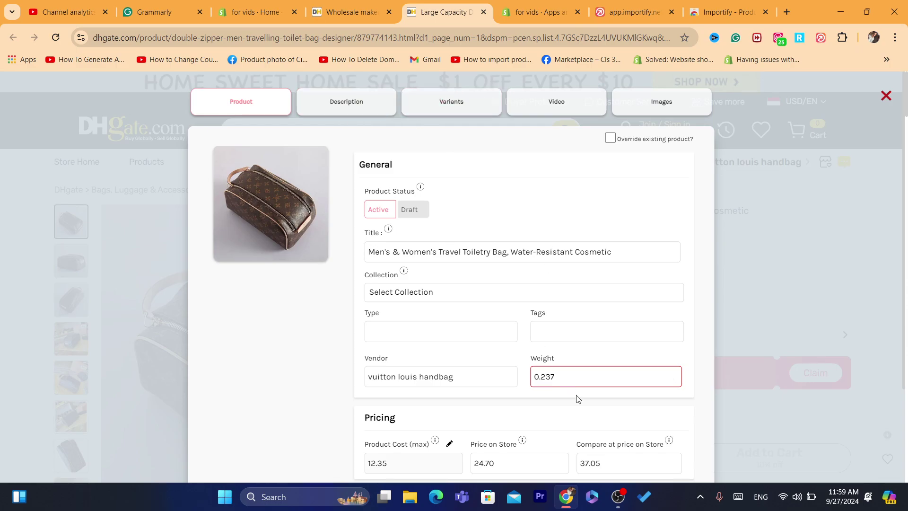
pyautogui.click(339, 111)
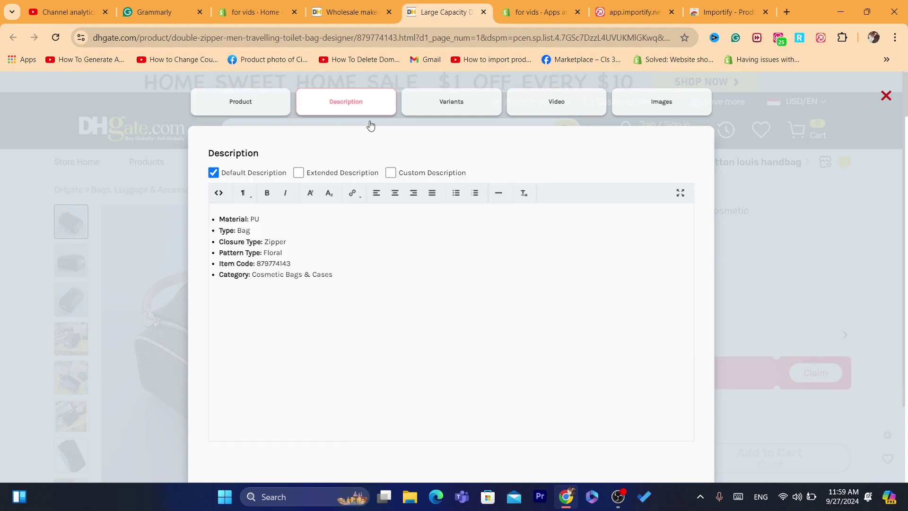
# Check the video and image selections, then scroll the product details priced 24.70, compare-at 37.05.
pyautogui.click(557, 112)
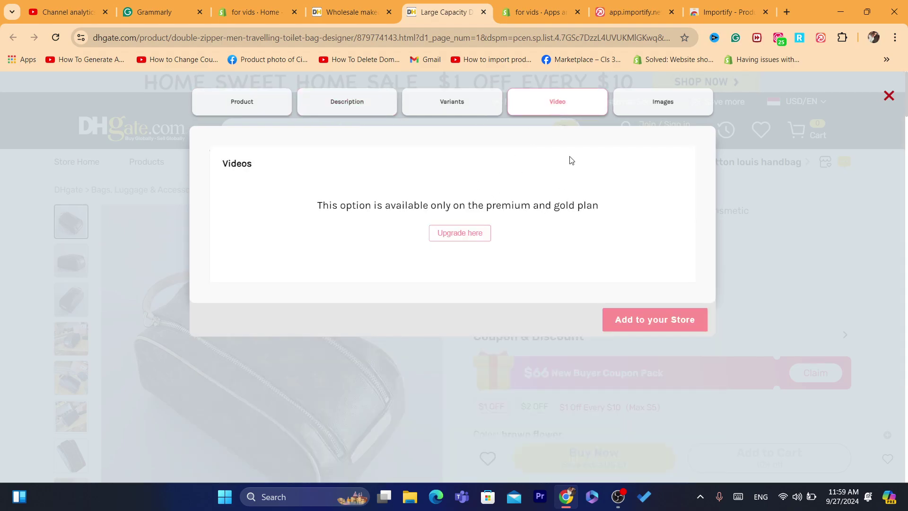
pyautogui.click(648, 109)
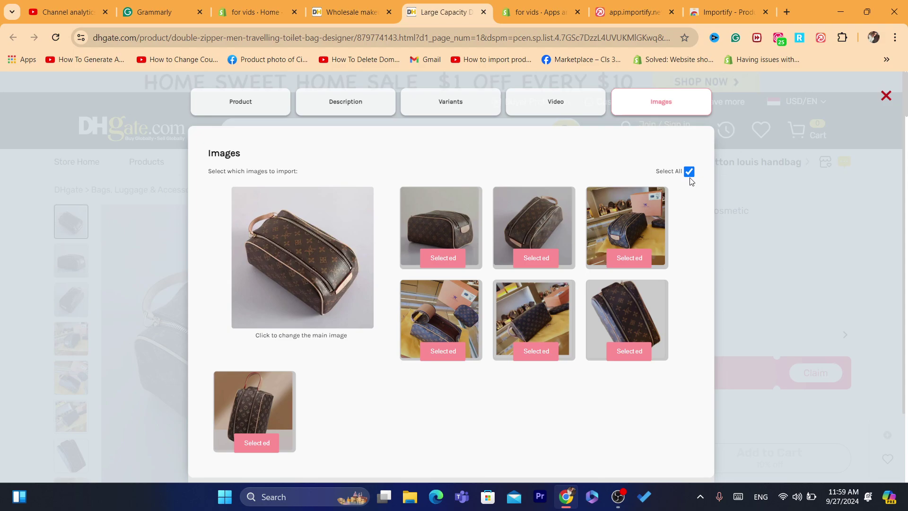
pyautogui.click(243, 111)
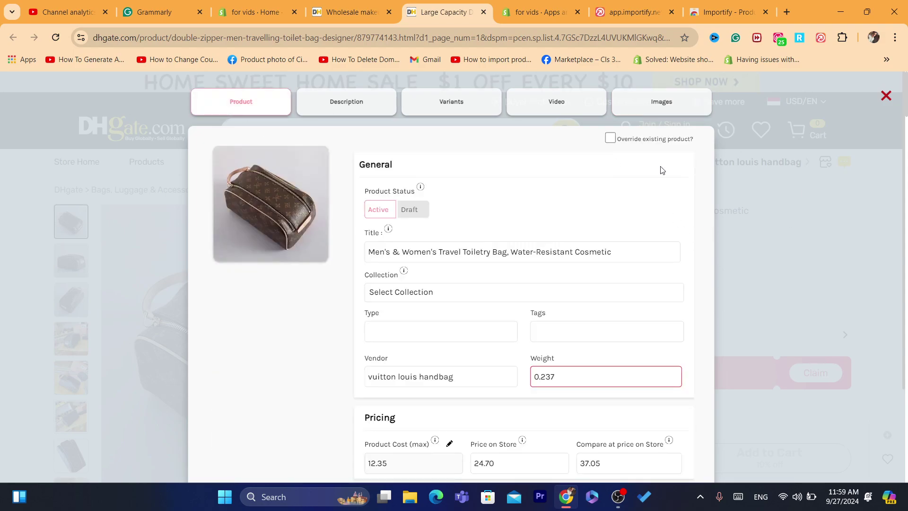
pyautogui.click(657, 112)
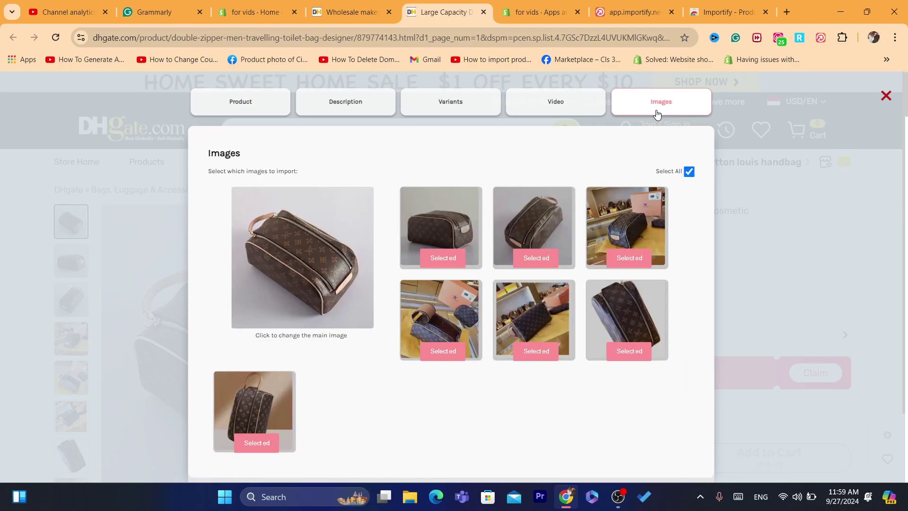
pyautogui.click(262, 109)
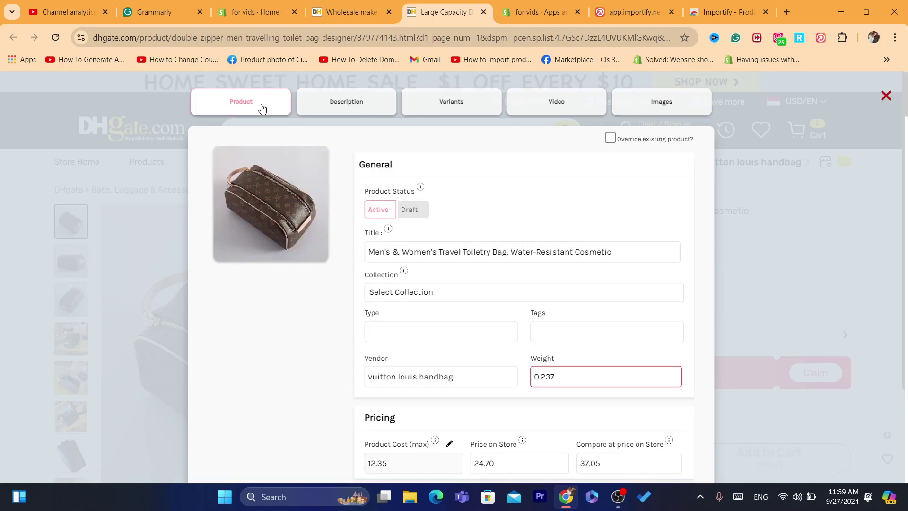
pyautogui.scroll(-3, 433, 308)
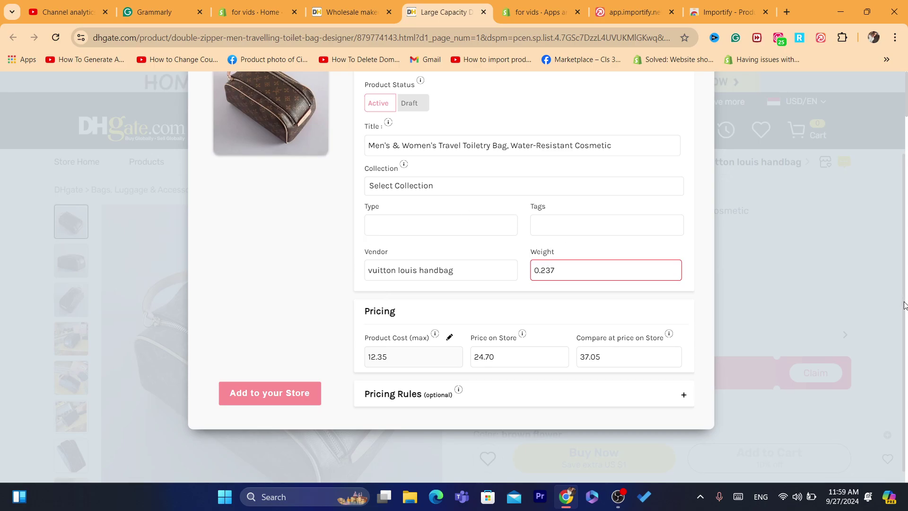
pyautogui.scroll(3, 892, 246)
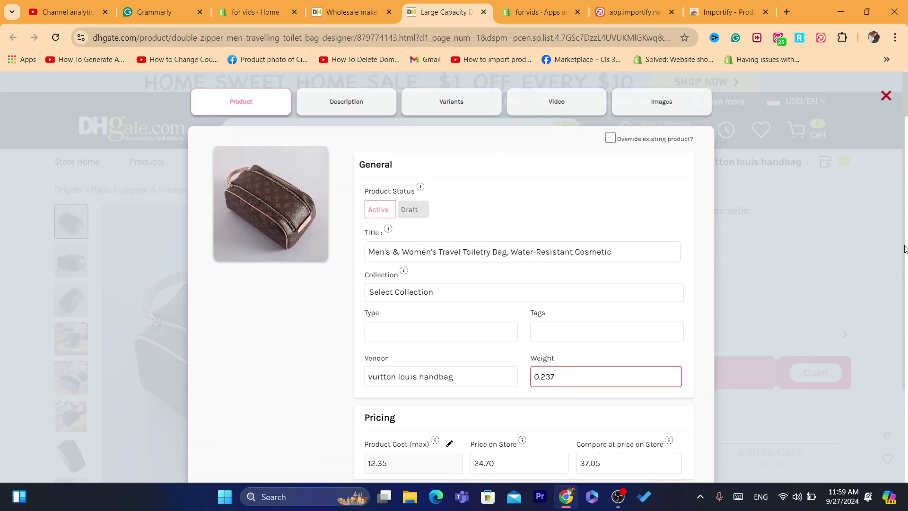
pyautogui.scroll(-3, 904, 249)
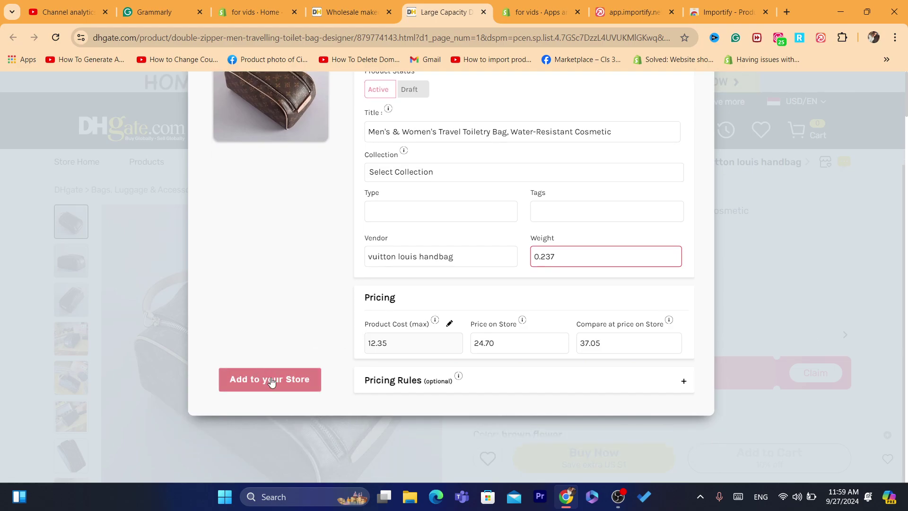
# Add the toiletry bag to the store and view its live page at Dh 24.70 MAD, was Dh 37.05.
pyautogui.click(272, 381)
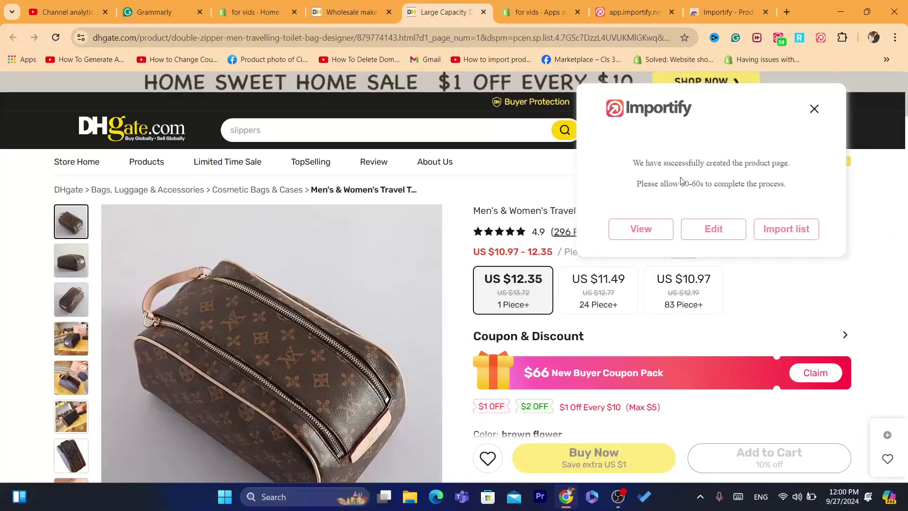
pyautogui.click(646, 232)
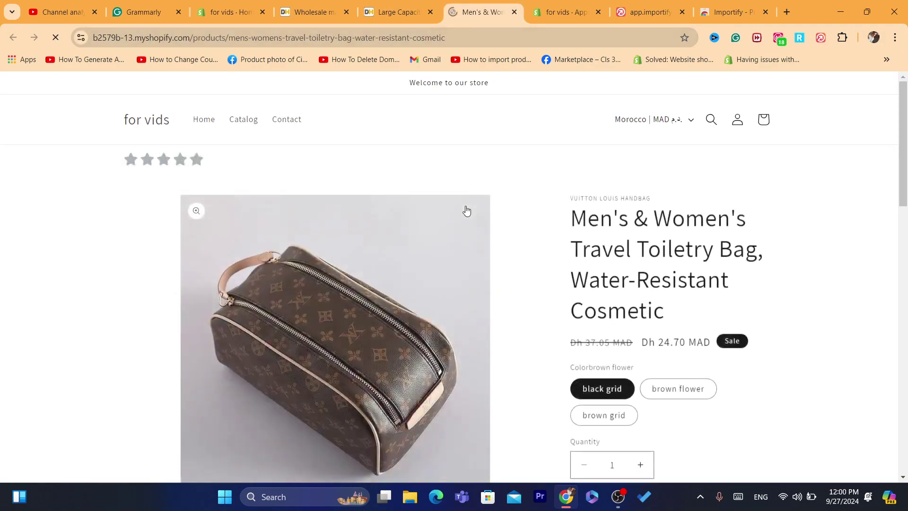
pyautogui.moveTo(905, 145); pyautogui.dragTo(859, 66)
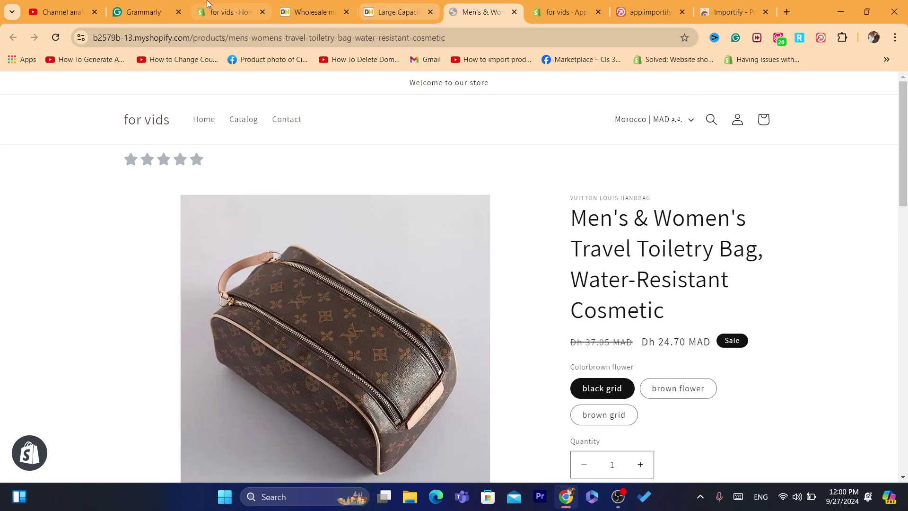
# Go to the Shopify admin's Products list, where the toiletry bag is listed as Active.
pyautogui.click(222, 12)
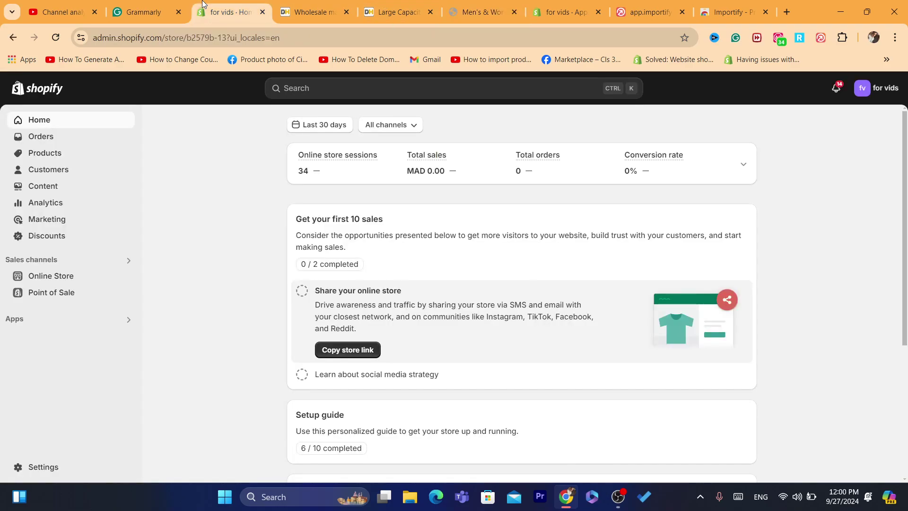
pyautogui.click(146, 37)
pyautogui.write('s')
pyautogui.click(171, 374)
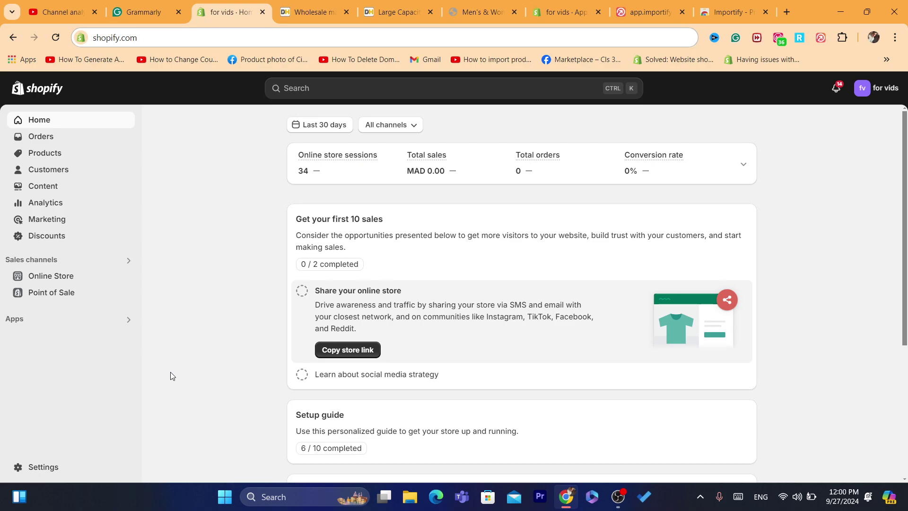
pyautogui.click(31, 151)
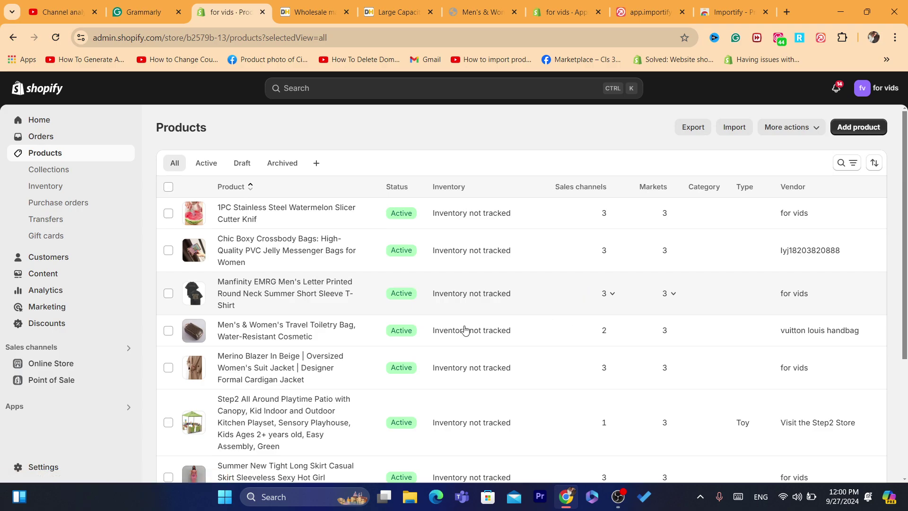
# View the toiletry bag's live storefront page and select its full web address.
pyautogui.click(373, 333)
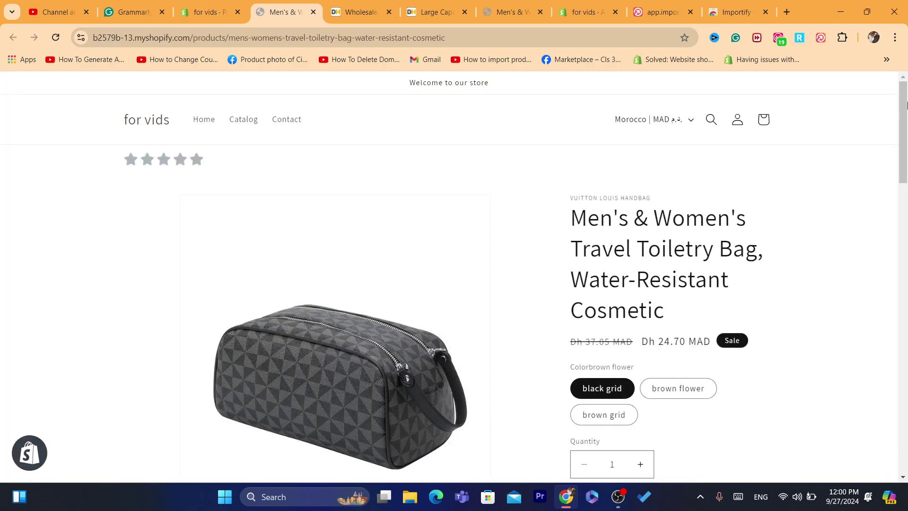
pyautogui.moveTo(907, 162); pyautogui.dragTo(711, 87)
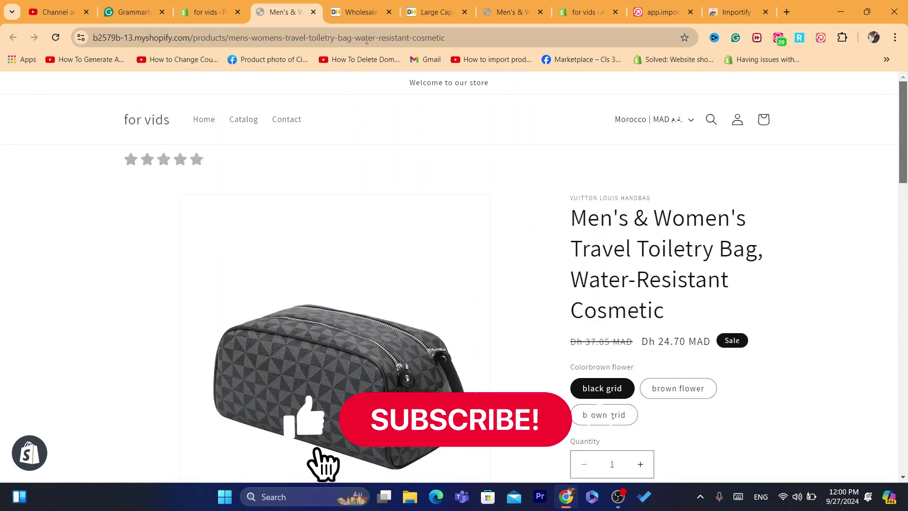
pyautogui.click(434, 37)
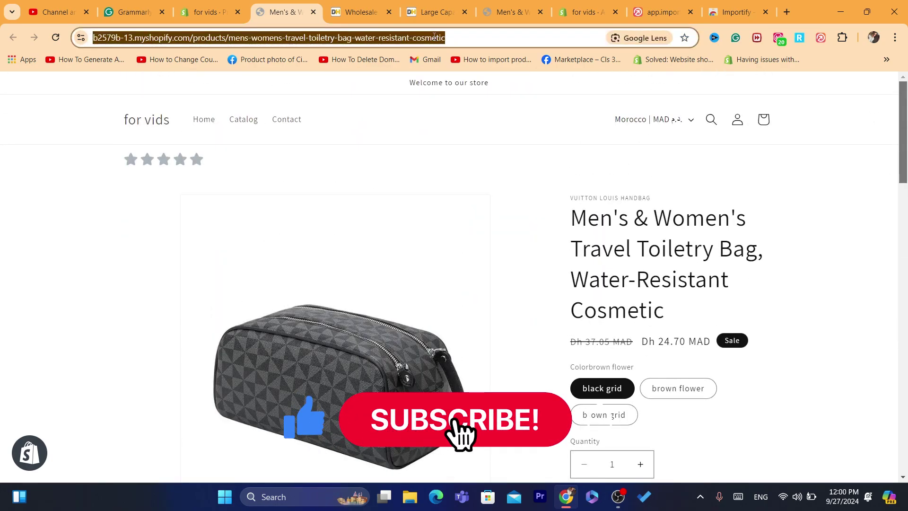
pyautogui.click(482, 35)
pyautogui.tripleClick(482, 34)
pyautogui.click(482, 34)
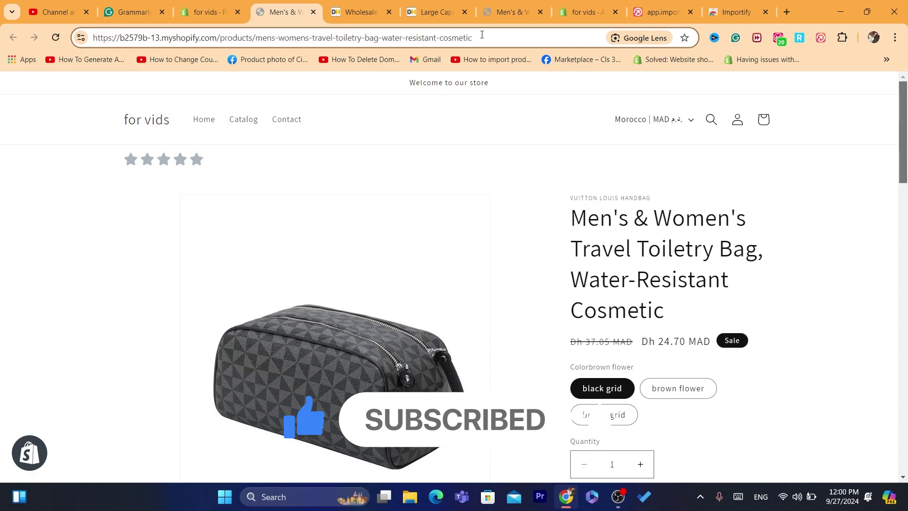